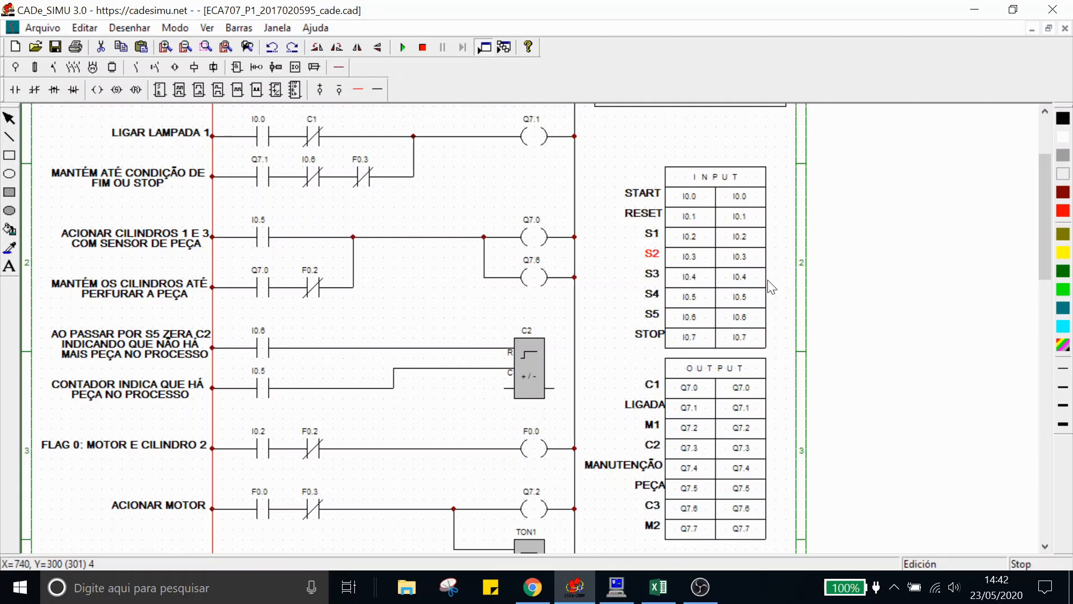
Examine the INPUT table's assignments for sensors S3, S4 and S5 and for STOP
left_click(657, 277)
left_click(794, 288)
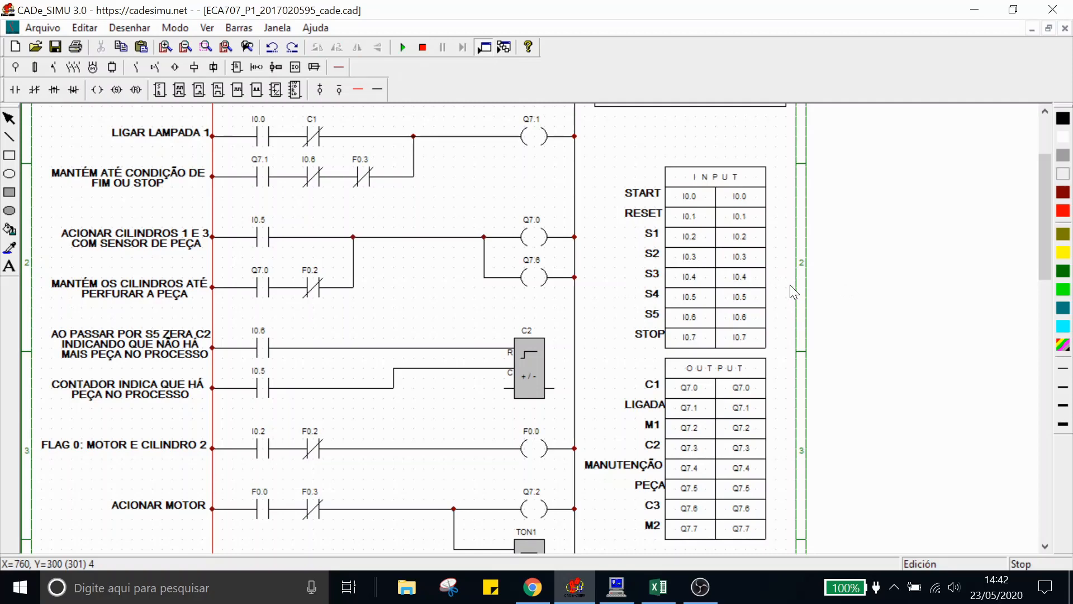
left_click(657, 298)
left_click(654, 315)
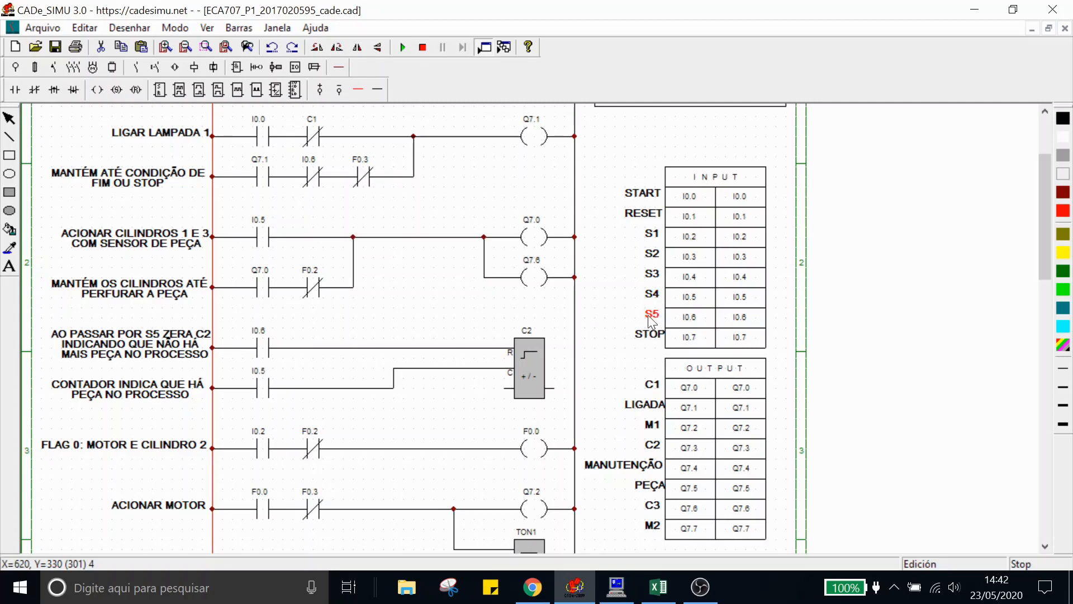
left_click(658, 342)
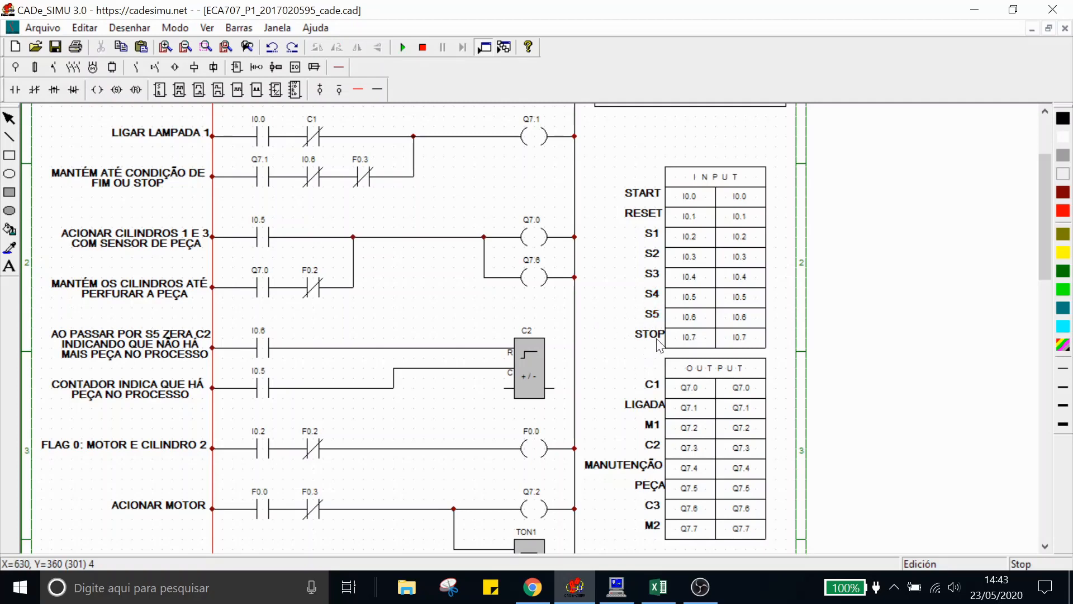
left_click(659, 338)
left_click(649, 317)
Examine the OUTPUT table's assignments, from C1, LIGADA, M1 and C2 through MANUTENÇÃO to M2
scroll(903, 371, "down", 3)
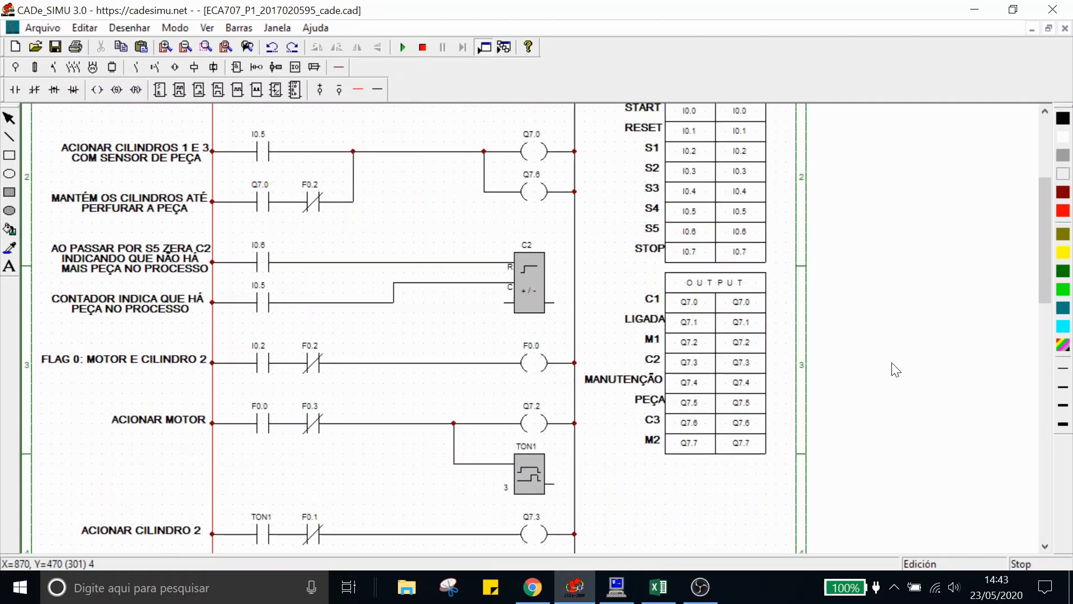
left_click(653, 302)
scroll(831, 311, "down", 1)
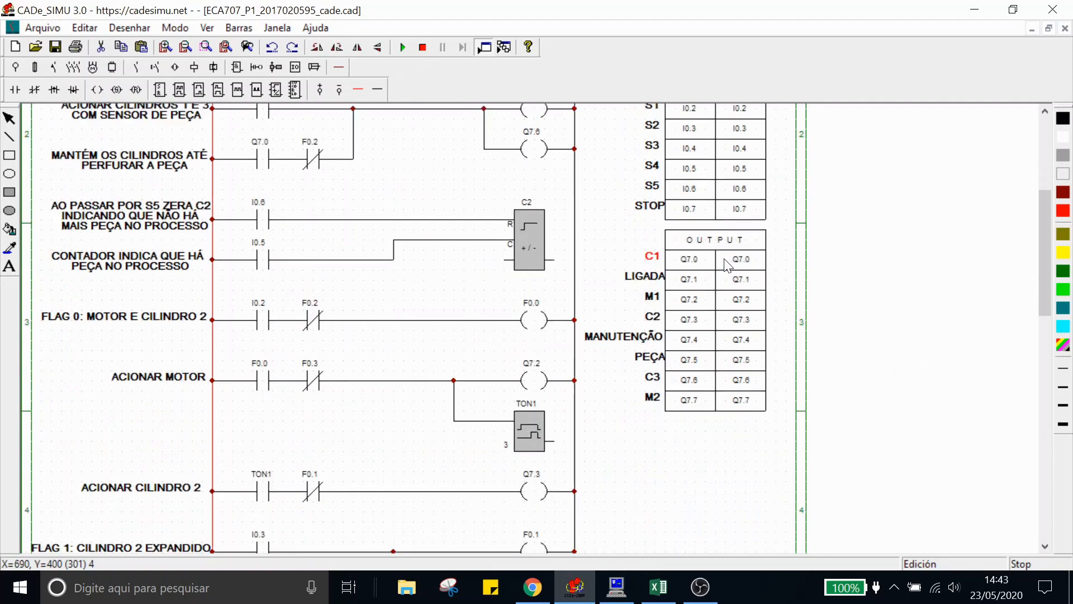
left_click(650, 280)
left_click(652, 296)
left_click(658, 323)
left_click(618, 341)
left_click(658, 390)
scroll(649, 355, "down", 1)
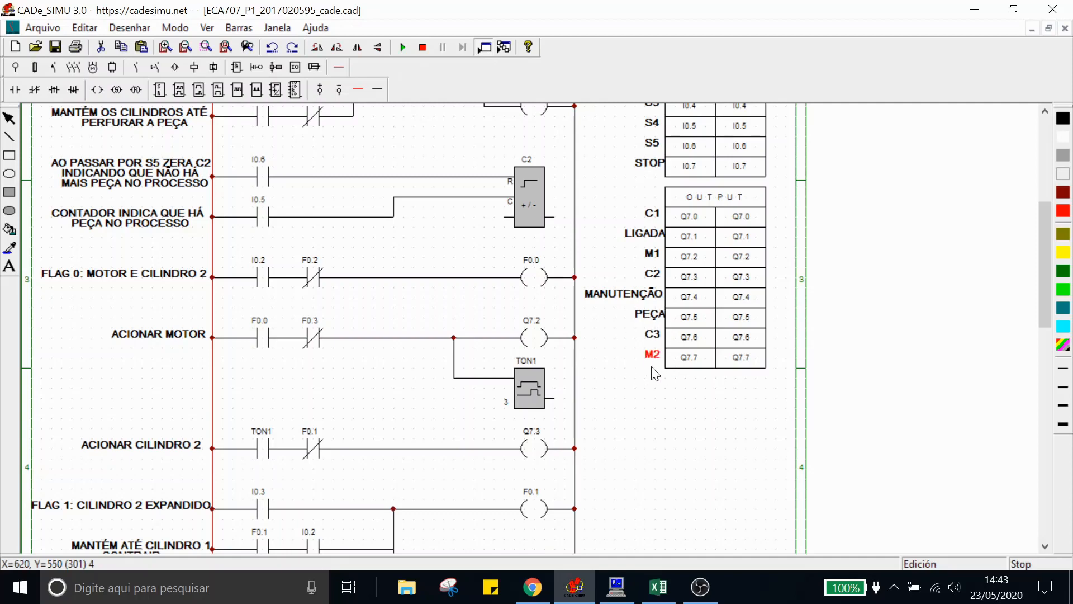
Examine the LIBERA A PEÇA CASO NÃO HÁ rung, including its C2 contact, I0.0 contact and Q7.5 coil
scroll(642, 371, "up", 6)
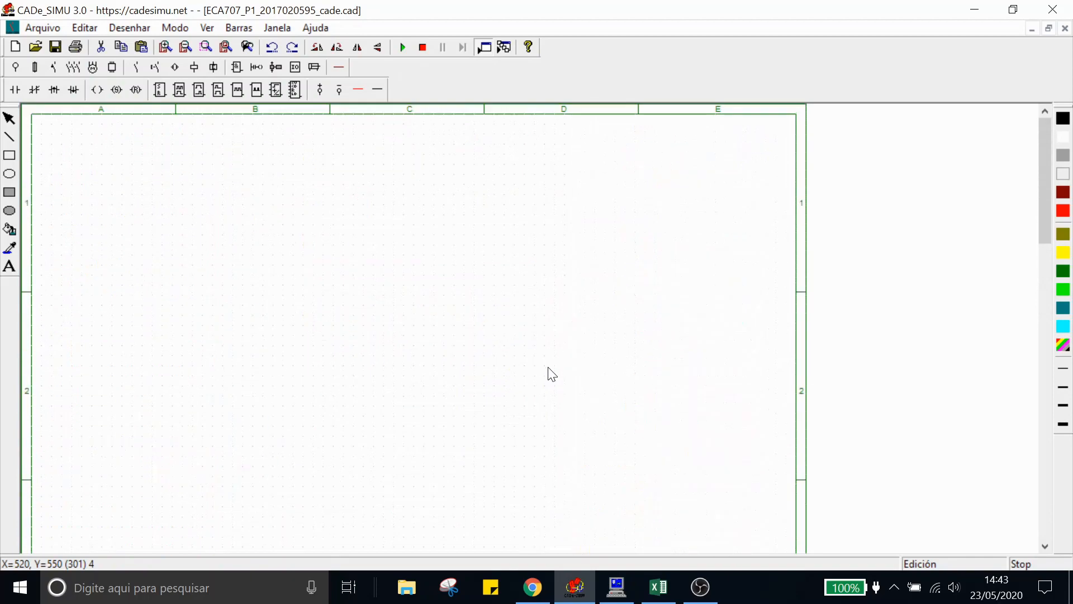
scroll(551, 373, "up", 2)
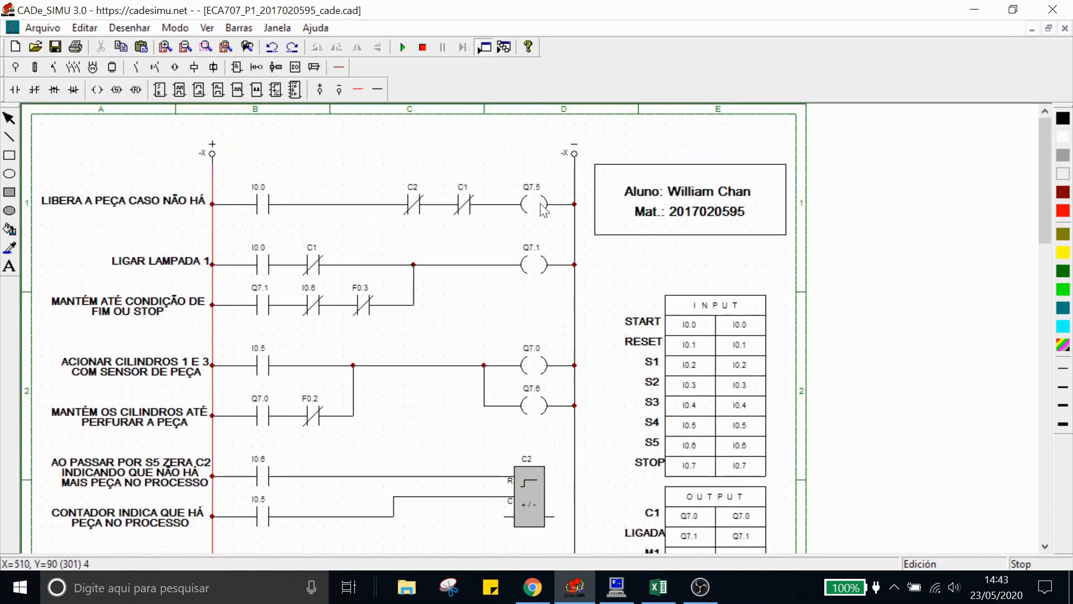
left_click(419, 208)
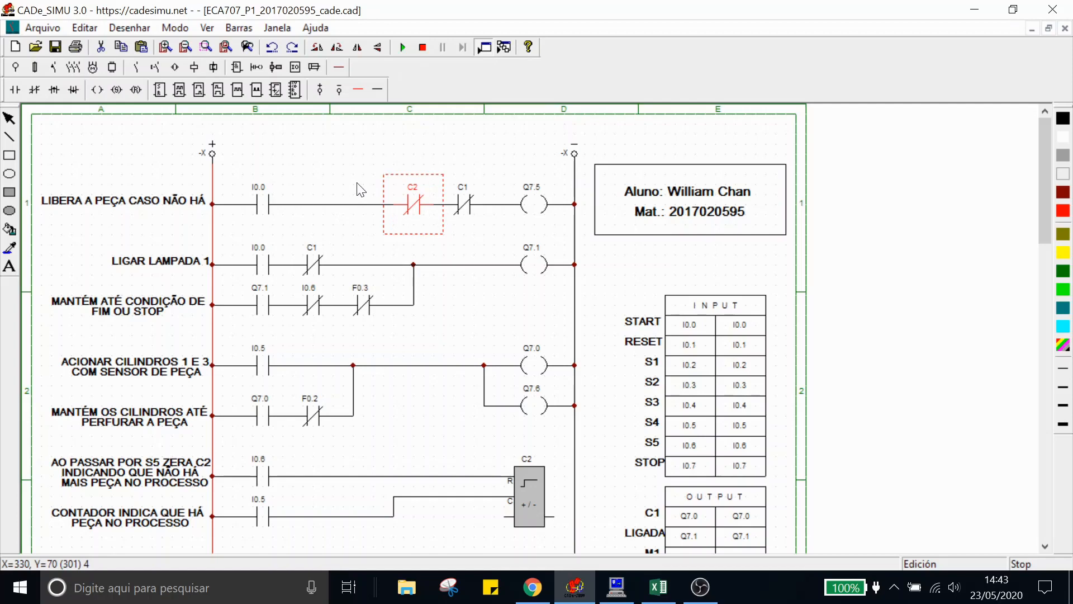
left_click(352, 196)
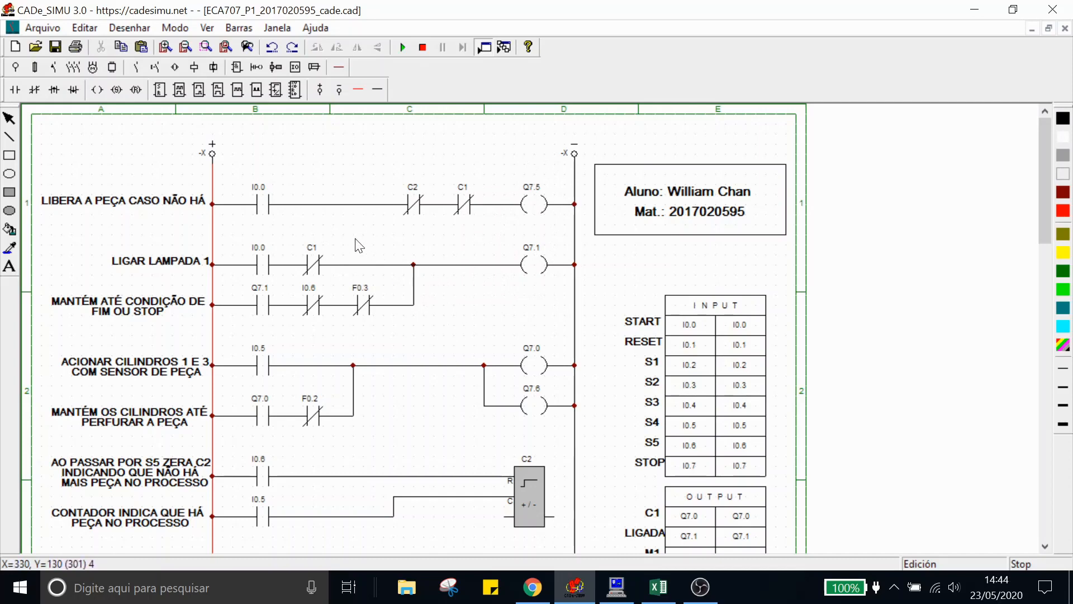
left_click(266, 203)
left_click(540, 192)
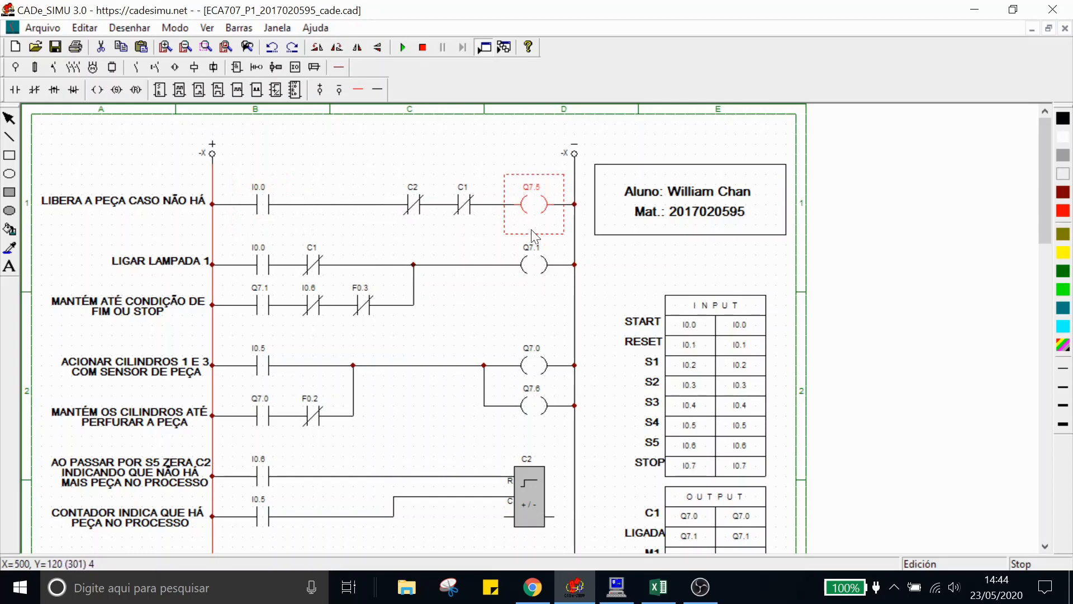
Inspect the normally closed C2 and C1 contacts that precede the Q7.5 coil
left_click(447, 160)
left_click(416, 202)
left_click(463, 197)
left_click(436, 154)
left_click(469, 204)
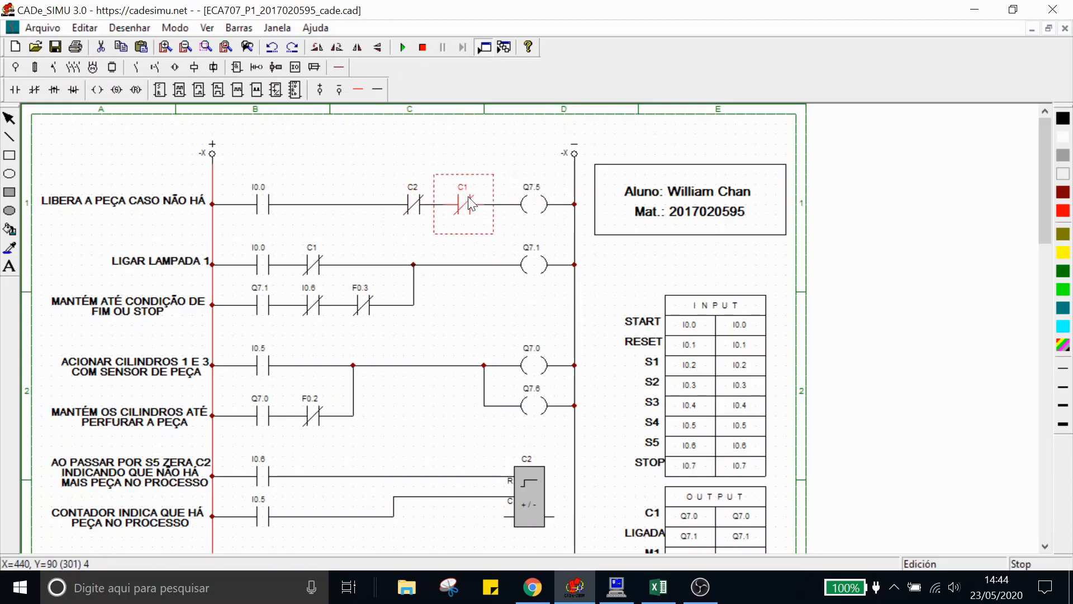
left_click_drag(470, 204, 420, 206)
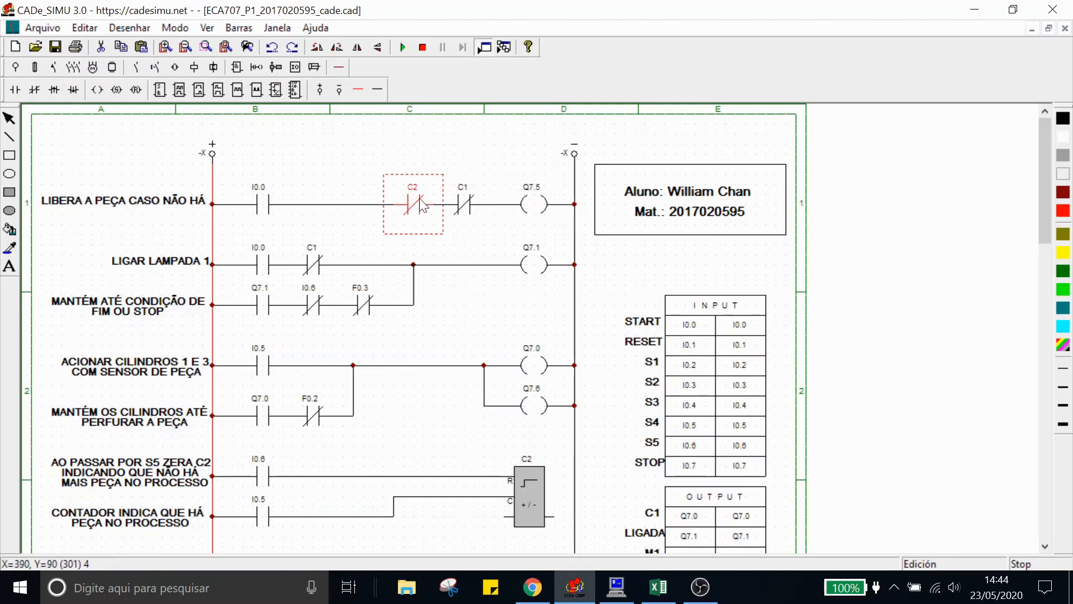
left_click(374, 170)
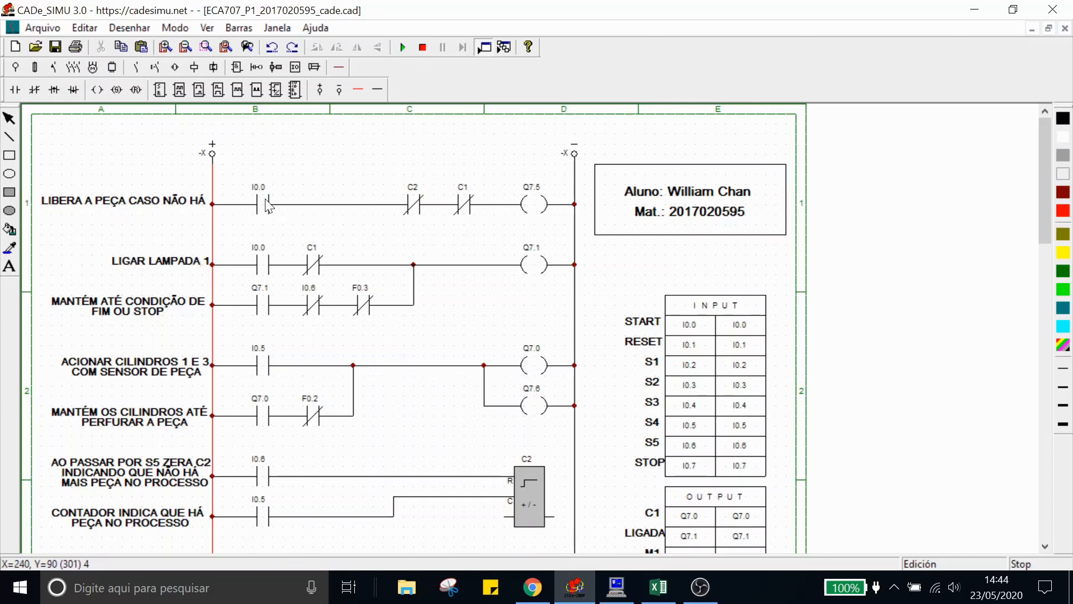
Examine the LIGAR LAMPADA 1 rung with coil Q7.1 and its holding branch of contacts Q7.1, I0.6 and F0.3
left_click(263, 266)
left_click(533, 263)
left_click(263, 306)
left_click(356, 326)
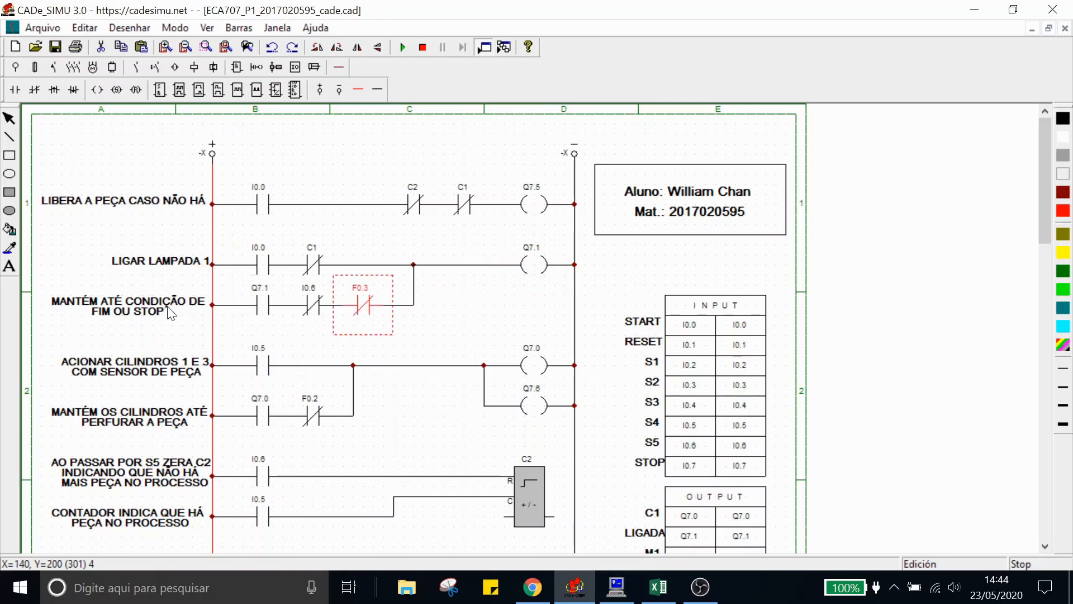
left_click(322, 305)
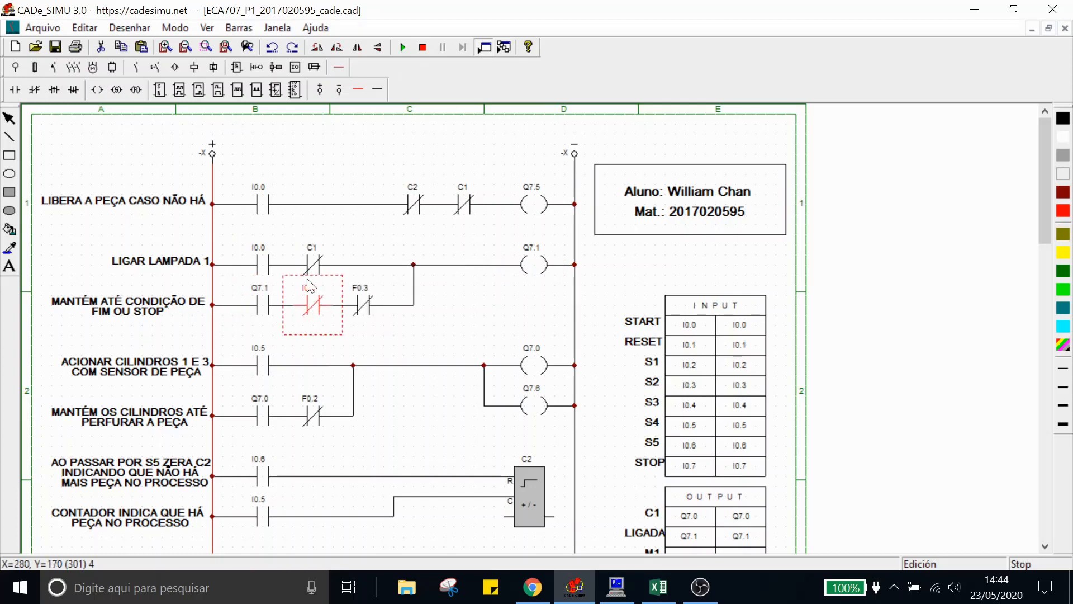
left_click(362, 305)
left_click(465, 308)
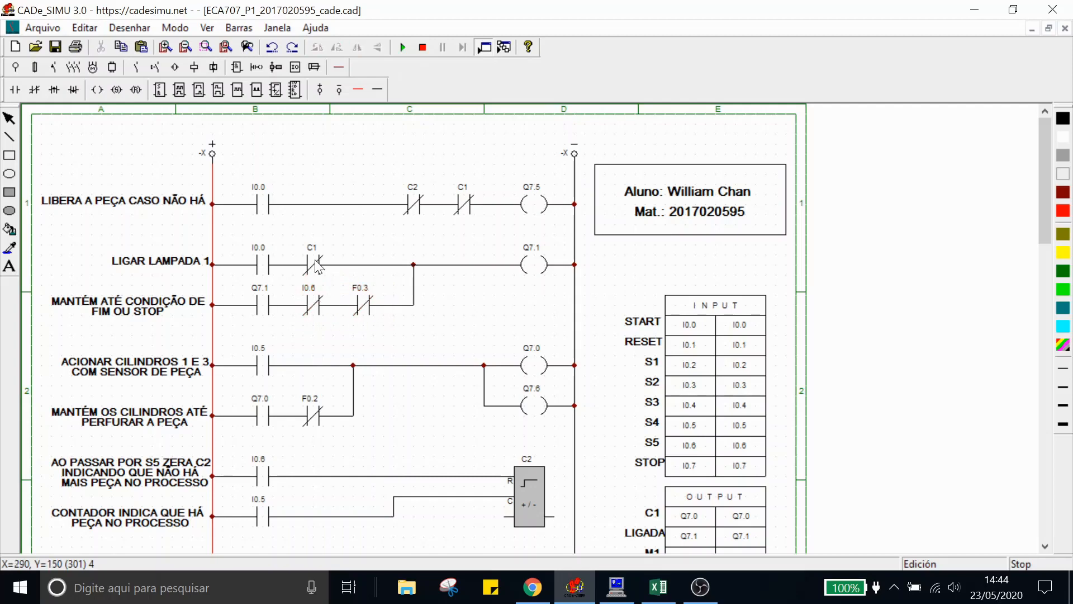
left_click(316, 265)
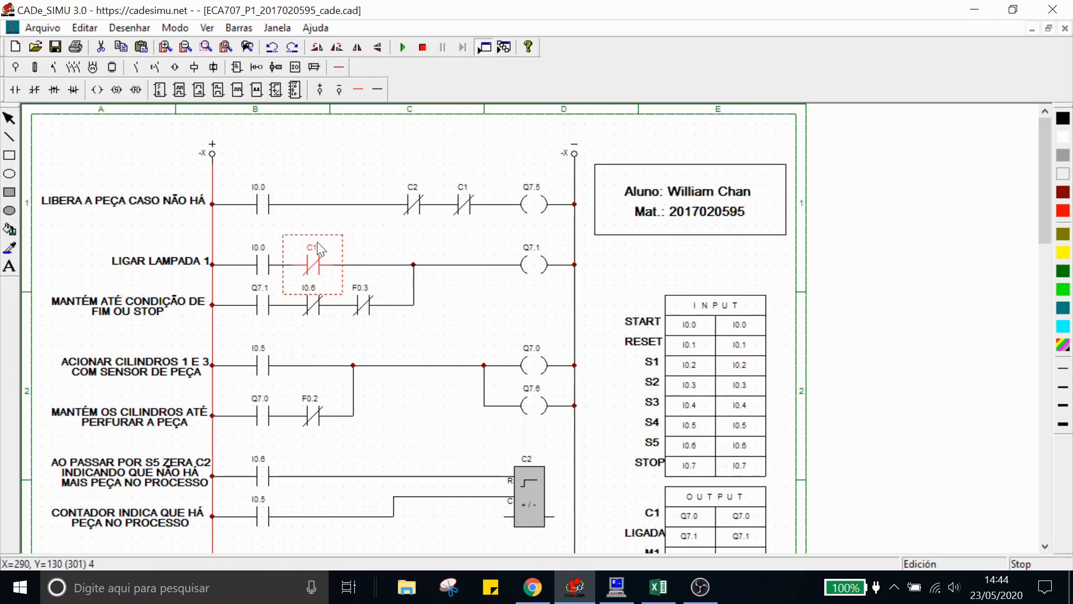
left_click(469, 313)
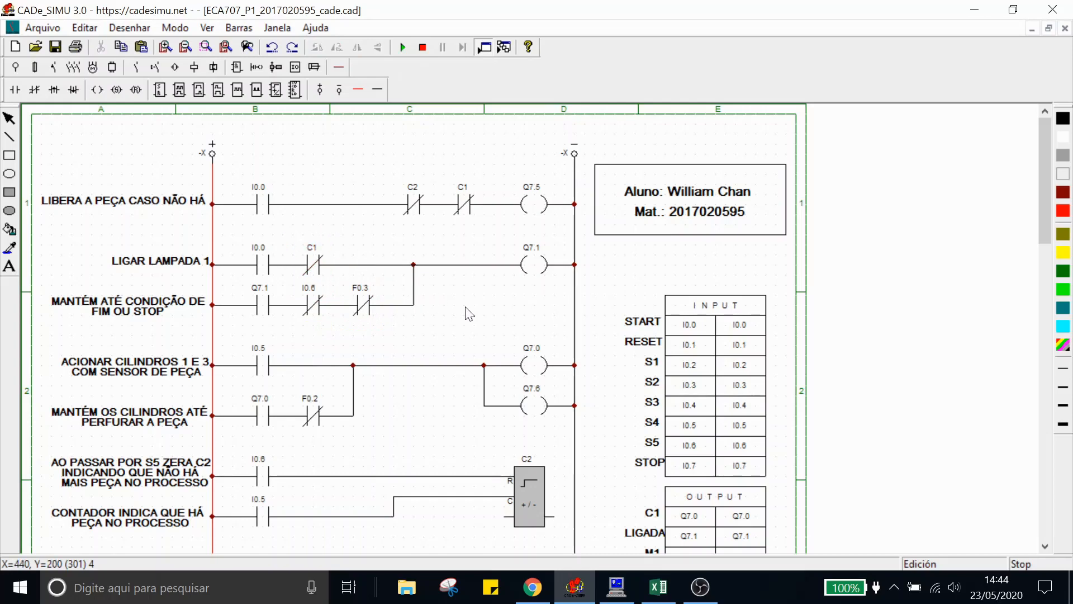
Examine how contact I0.5 drives coils Q7.0 and Q7.6 in the ACIONAR CILINDROS 1 E 3 rung, comparing with coil Q7.5
scroll(468, 313, "down", 3)
left_click(265, 284)
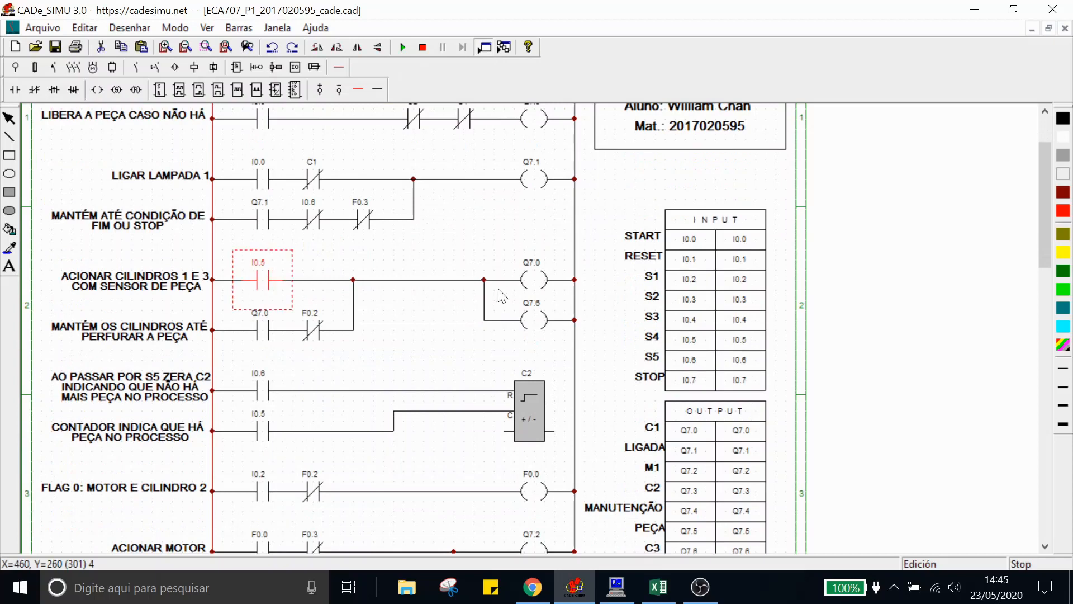
left_click(372, 272)
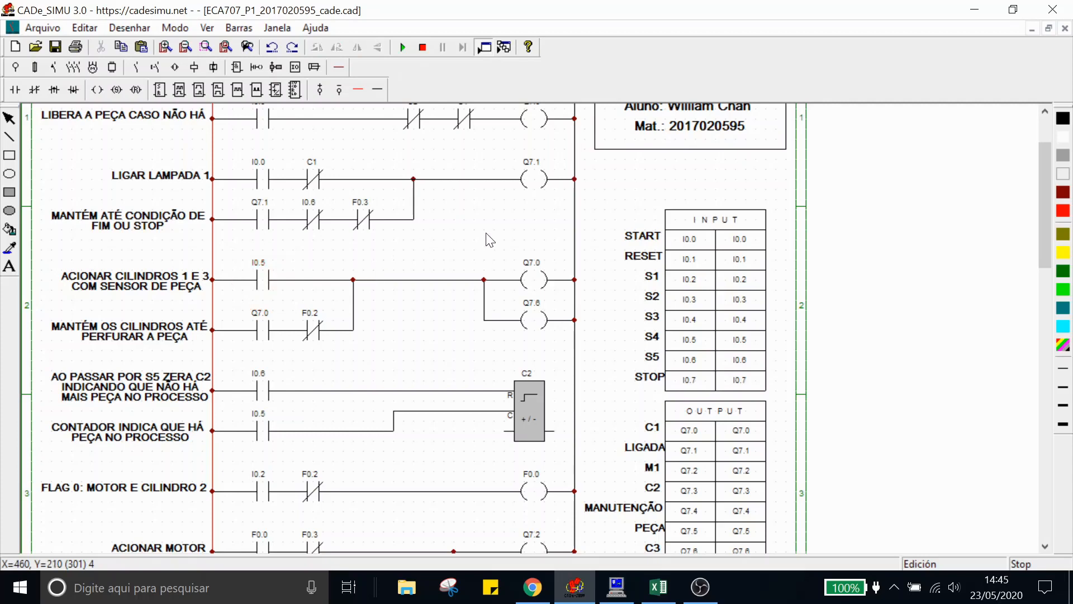
scroll(495, 256, "up", 2)
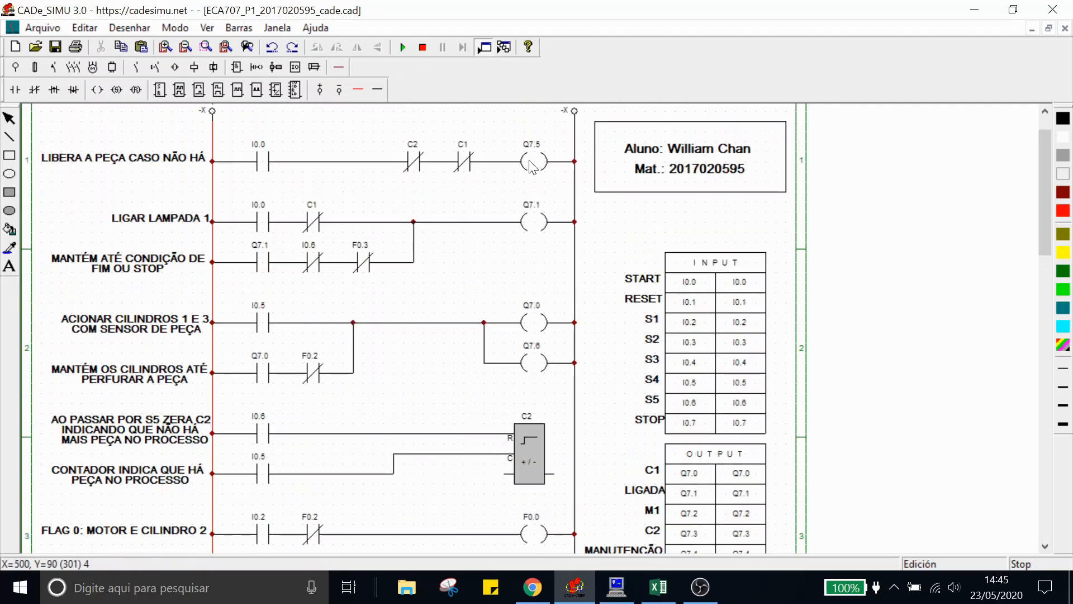
left_click(532, 166)
left_click(481, 256)
left_click(271, 323)
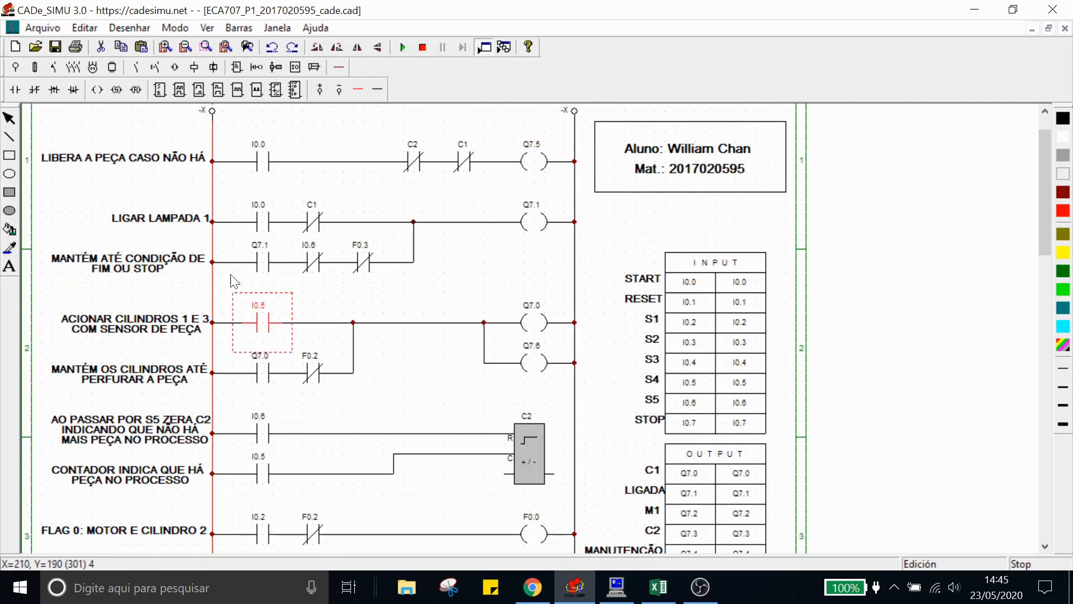
scroll(302, 322, "down", 1)
left_click(537, 285)
left_click(539, 323)
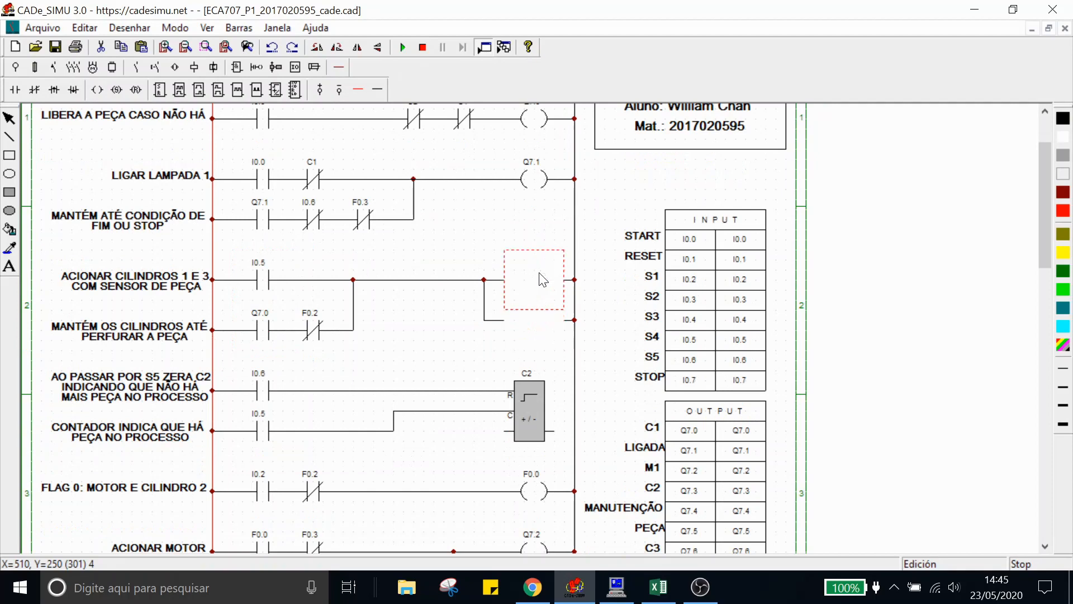
left_click(423, 359)
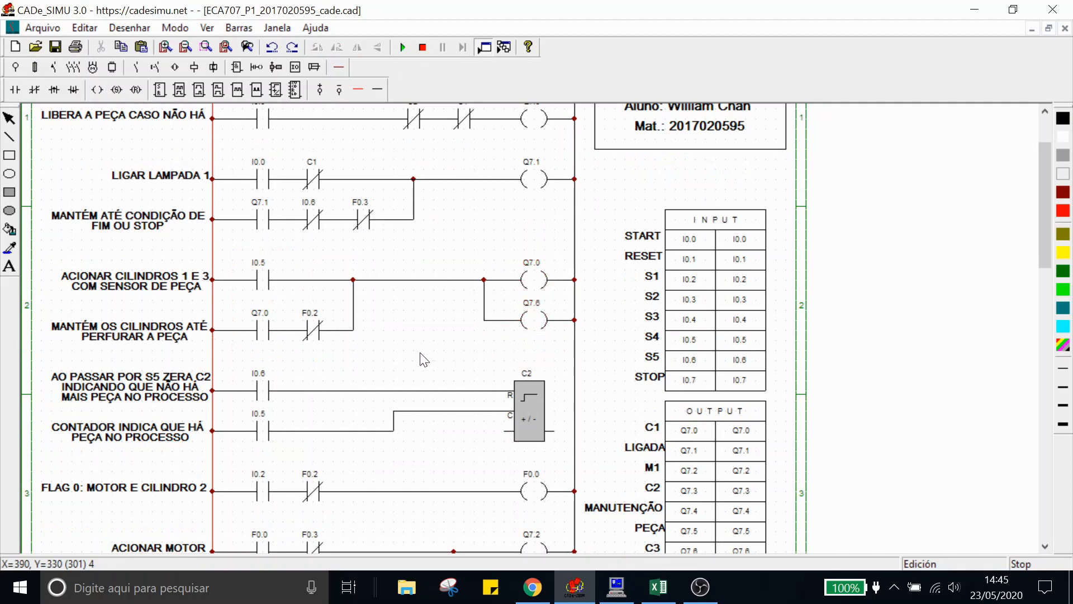
Inspect the Q7.0 and F0.2 contacts in the branch that holds cylinders 1 and 3
left_click(258, 331)
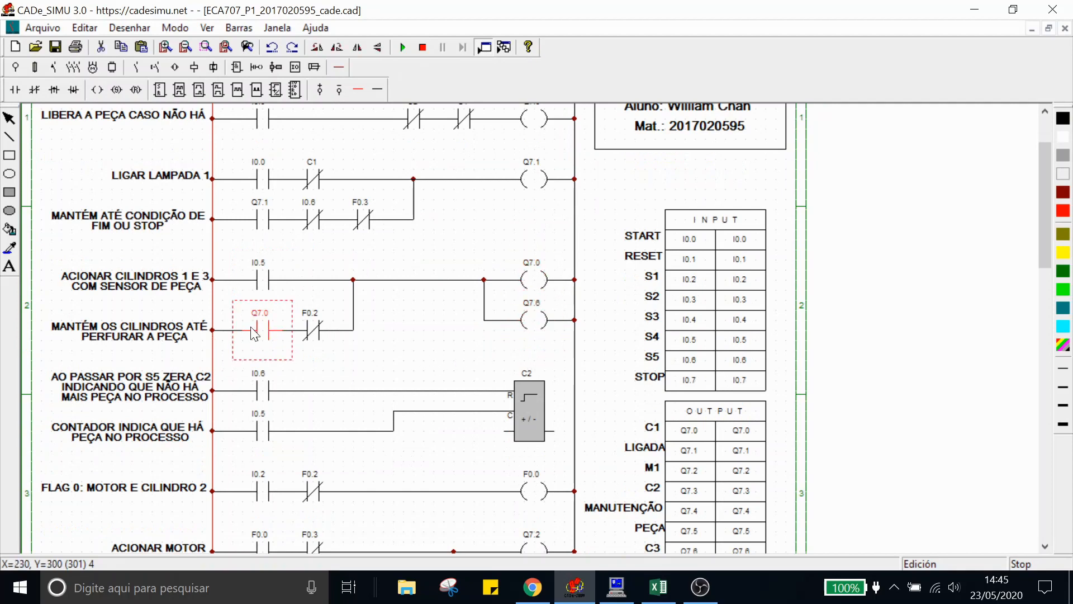
left_click(307, 333)
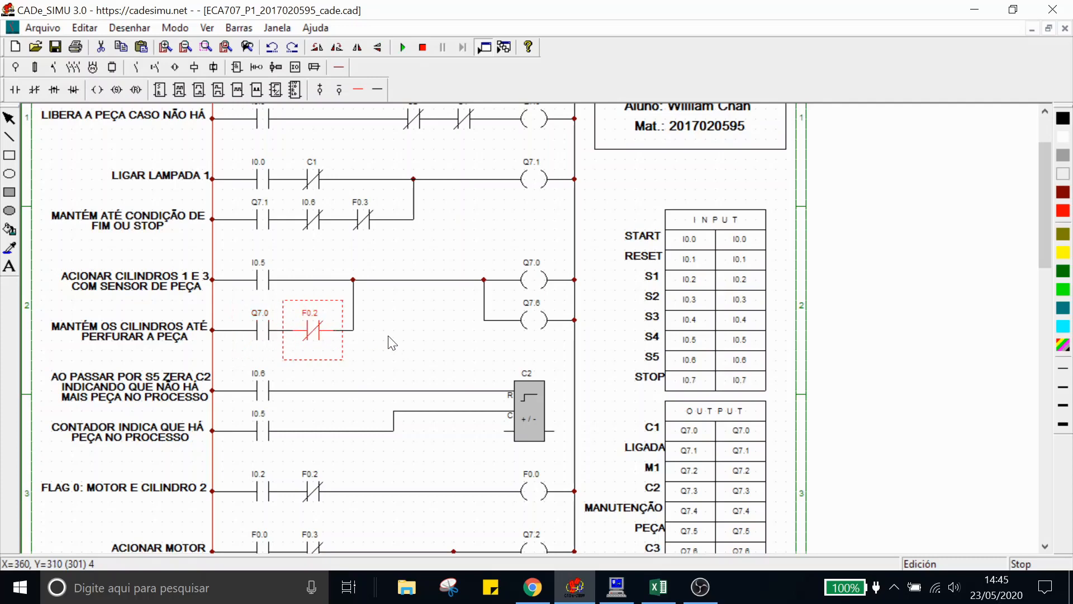
left_click(404, 338)
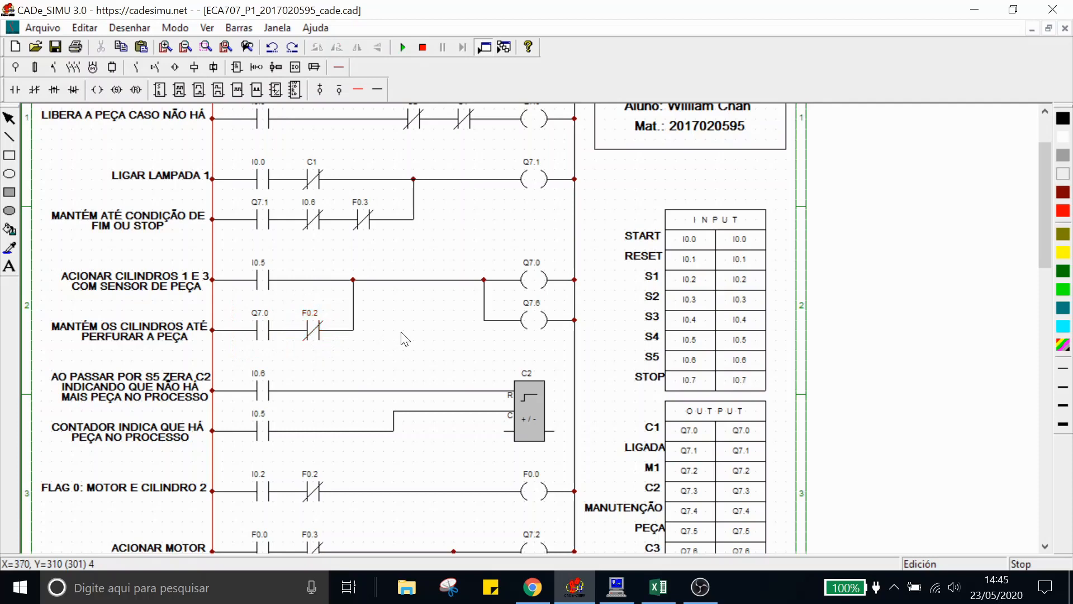
Examine counter C2 with its I0.5 counting contact and I0.6 reset contact
scroll(402, 337, "down", 2)
left_click(529, 341)
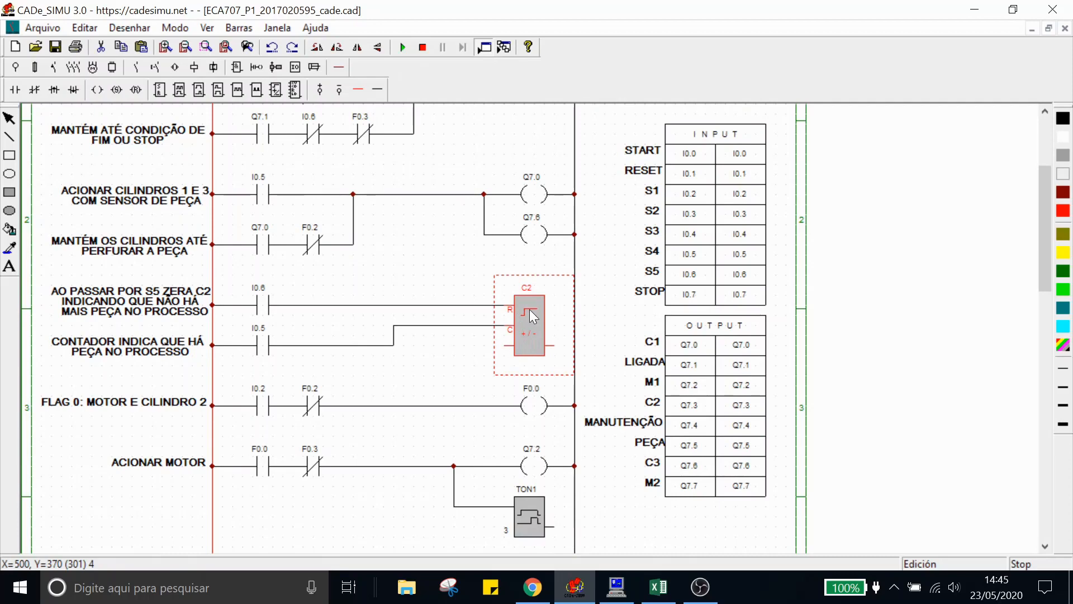
left_click_drag(529, 317, 261, 336)
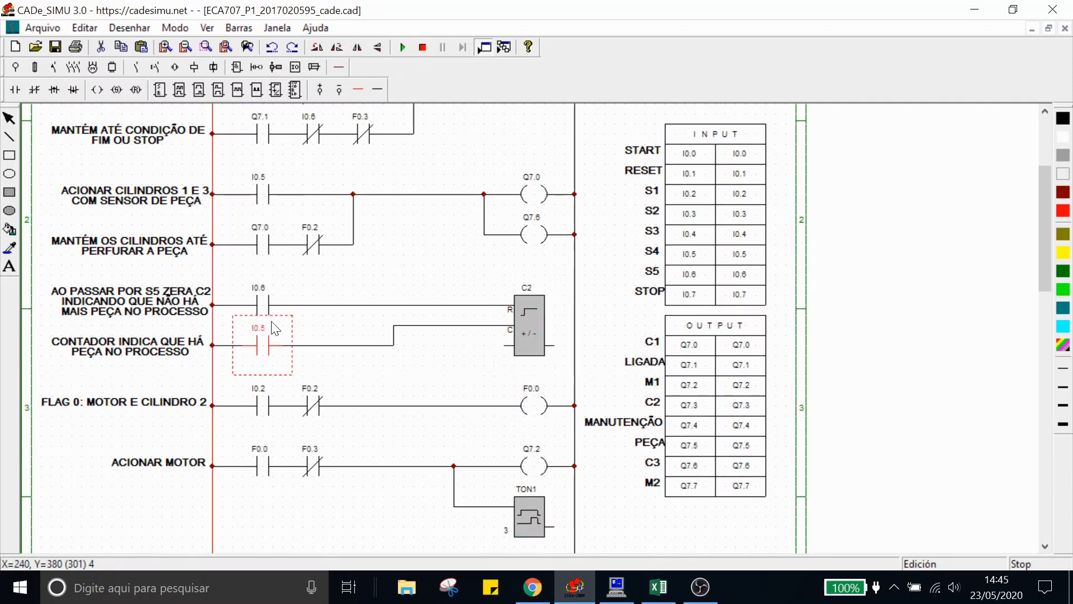
left_click(540, 325)
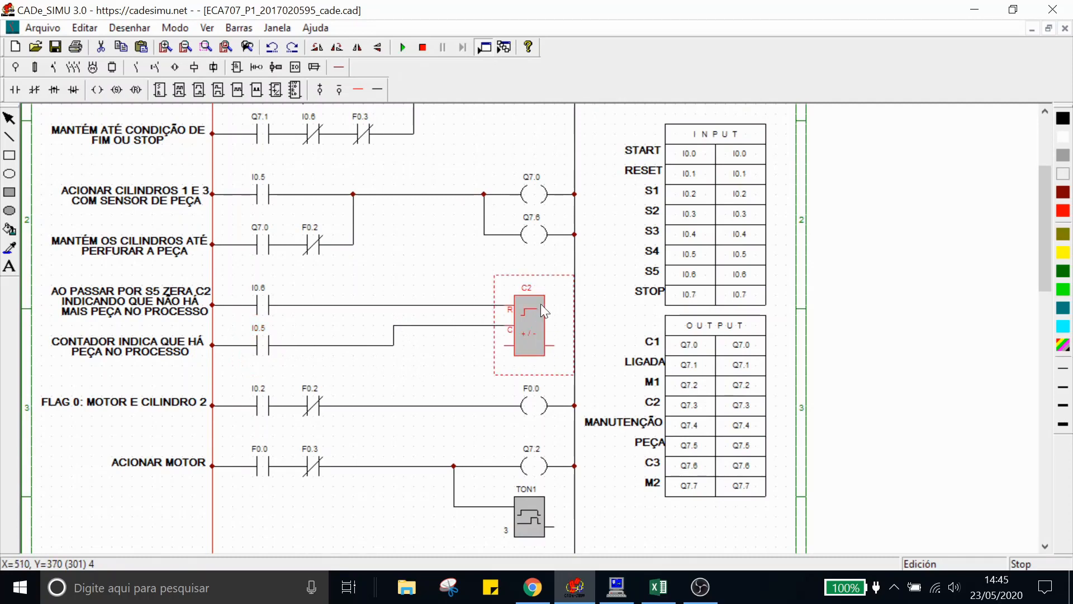
left_click(441, 359)
left_click(262, 310)
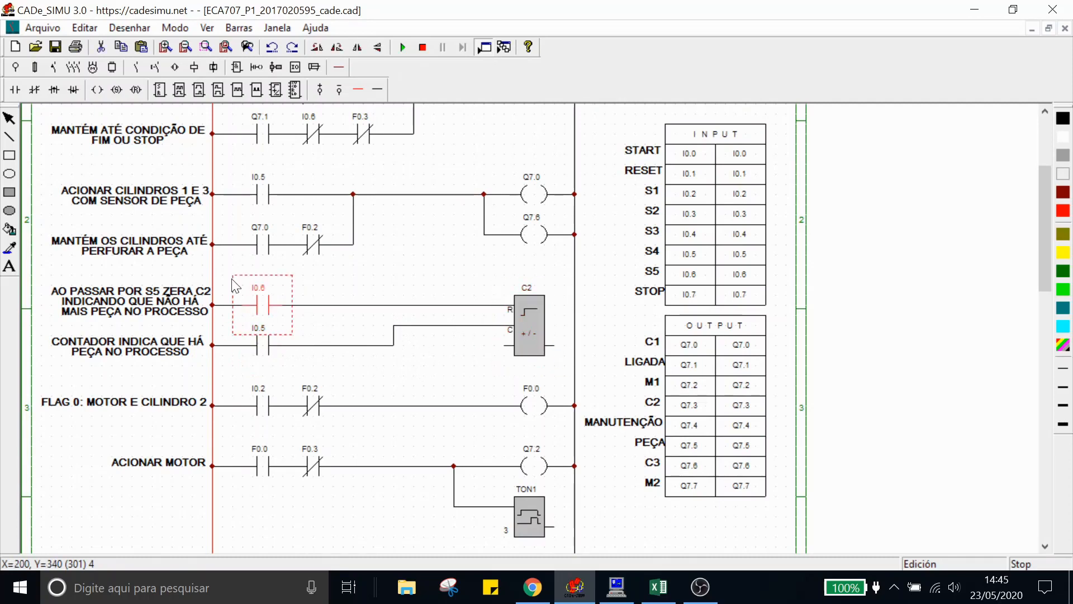
left_click(410, 367)
Examine the FLAG 0 rung's I0.2 contact and F0.0 coil, and timer TON1 on the ACIONAR MOTOR rung
scroll(410, 367, "down", 5)
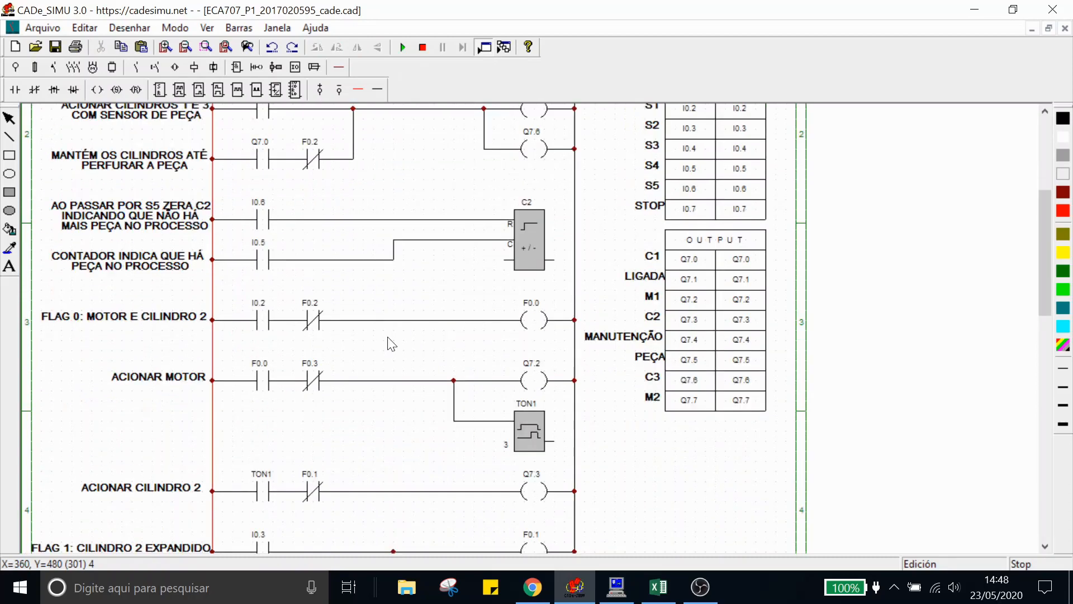
left_click(275, 319)
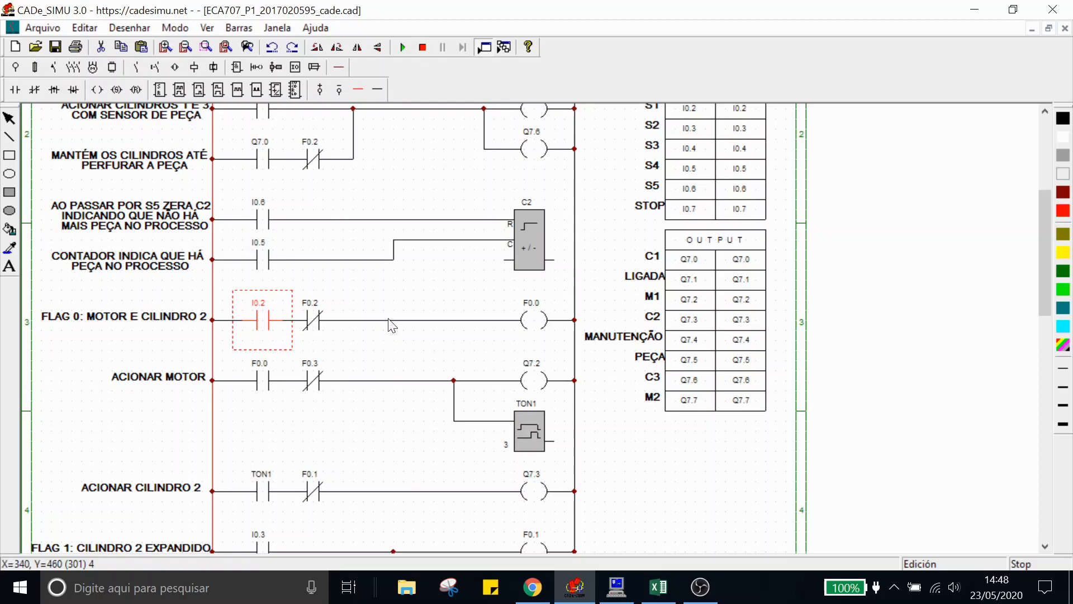
left_click(534, 323)
scroll(386, 304, "down", 1)
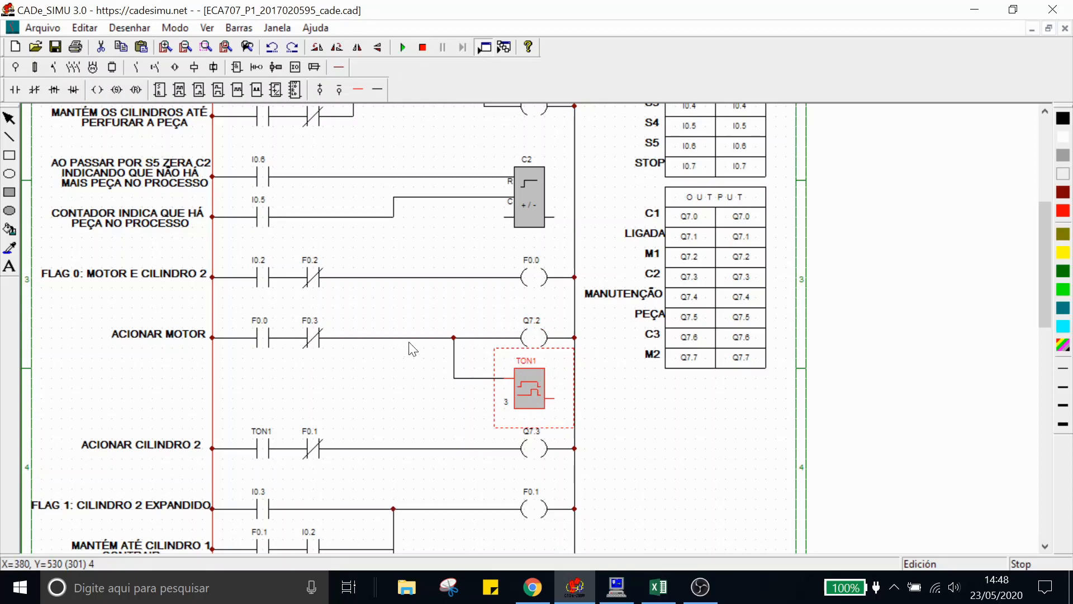
Examine contacts I0.2 and F0.2 on the FLAG 0 rung, and contact TON1 and coil Q7.3 on the ACIONAR CILINDRO 2 rung
left_click(275, 273)
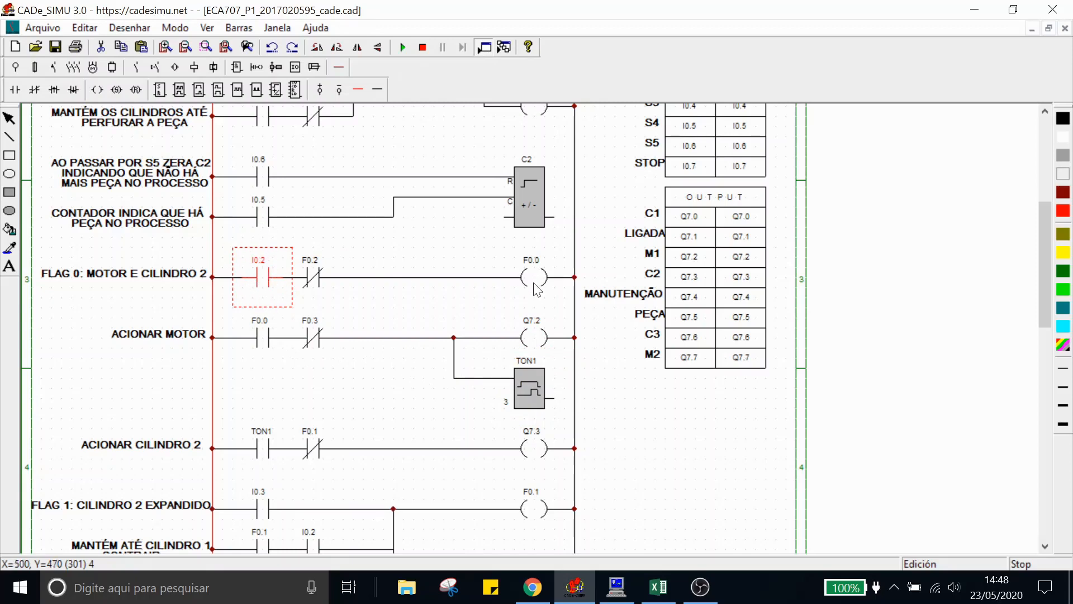
left_click(316, 279)
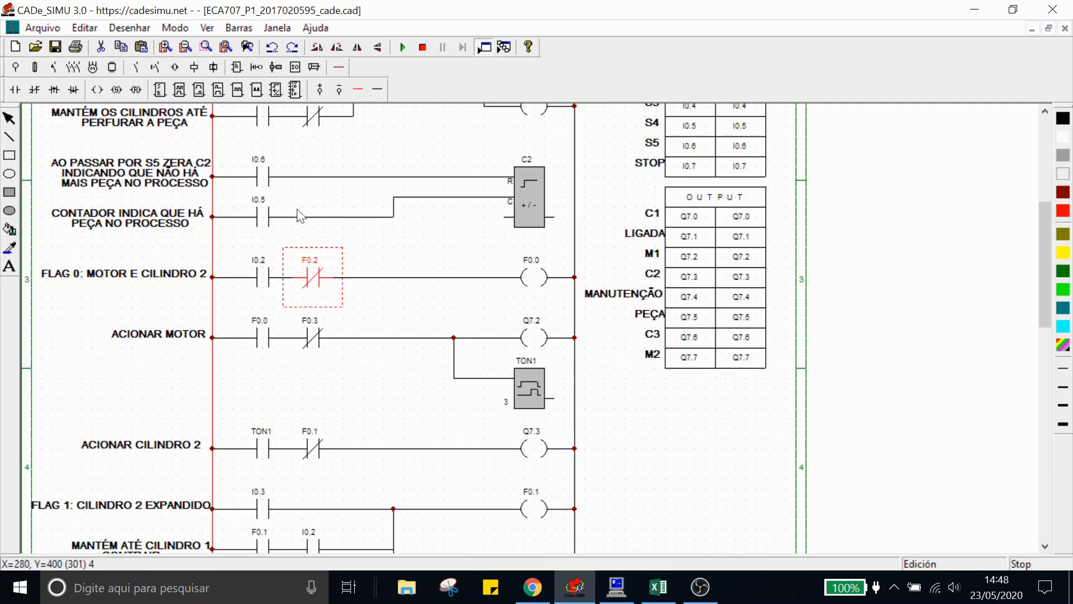
scroll(345, 382, "down", 3)
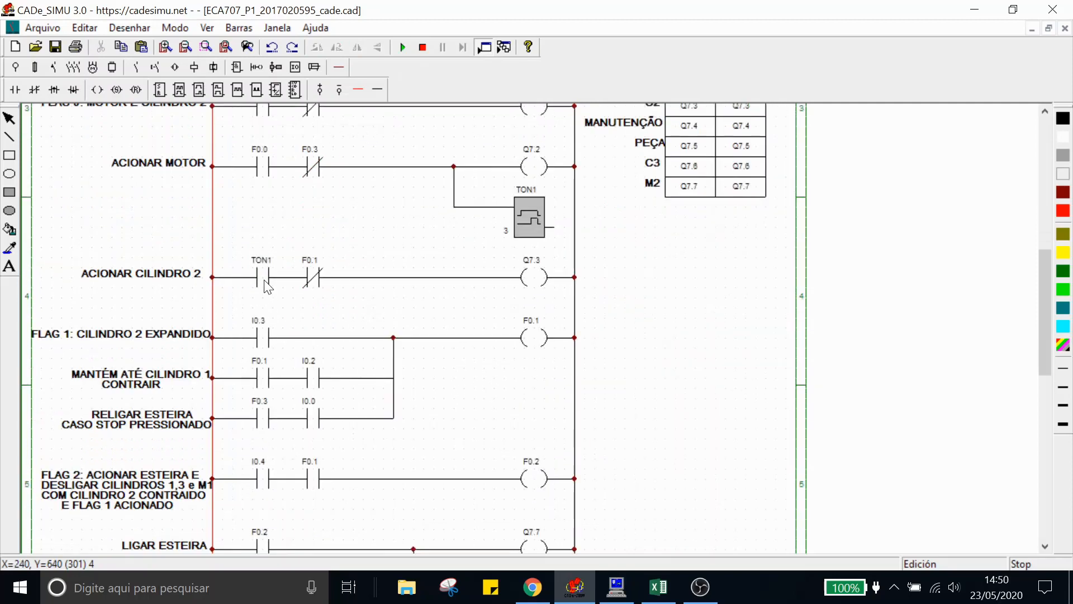
left_click(266, 287)
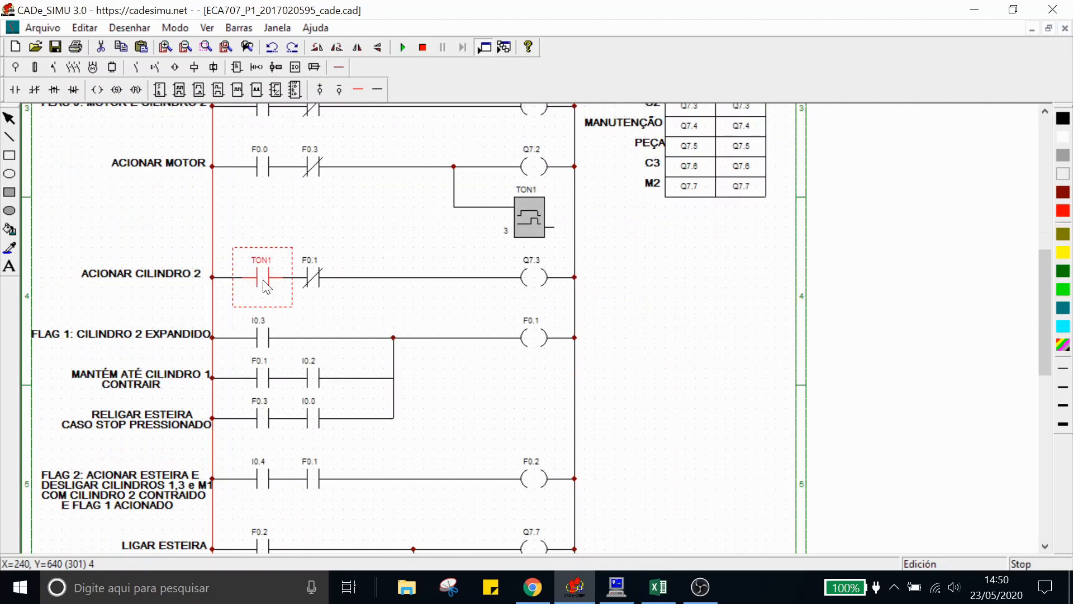
left_click(530, 278)
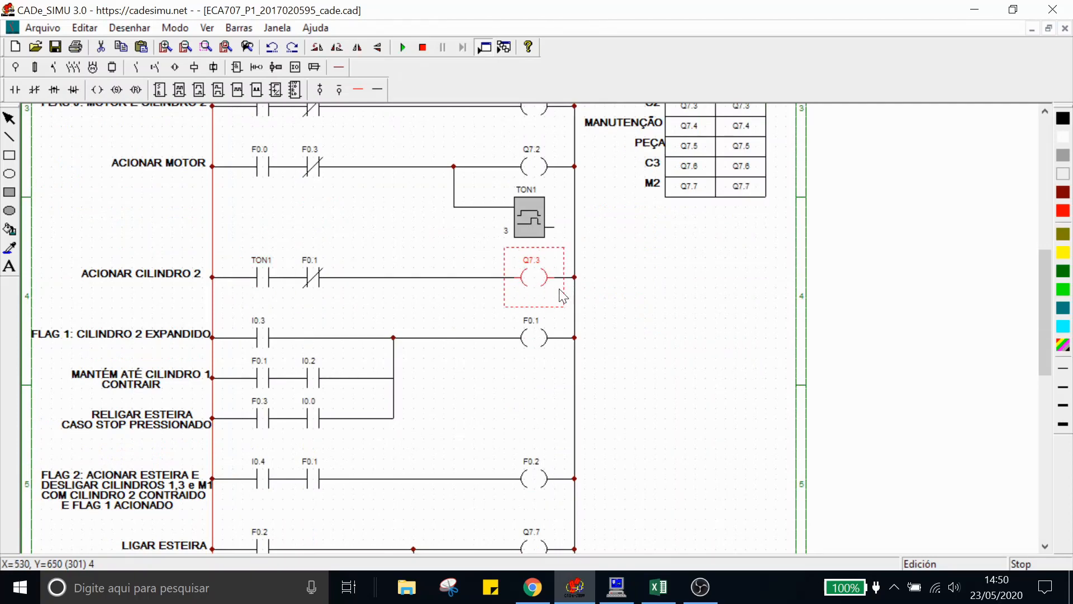
Examine the FLAG 1 rung's I0.3 contact and F0.1 coil, with the F0.1 and I0.2 contacts in its holding branch
left_click_drag(503, 283, 258, 337)
left_click(548, 416)
left_click(539, 341)
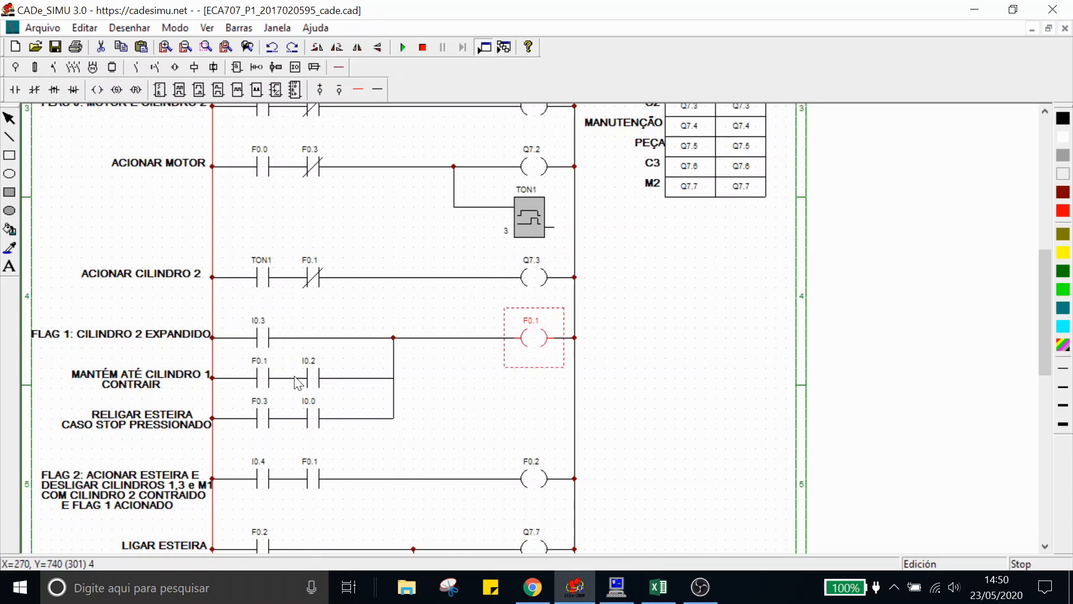
left_click(269, 383)
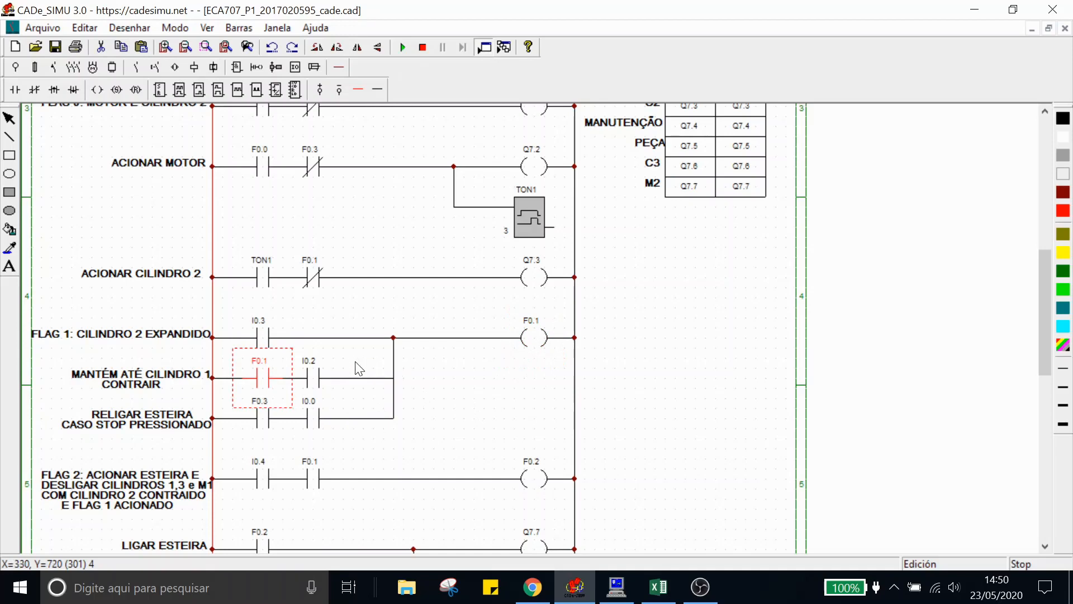
left_click(319, 382)
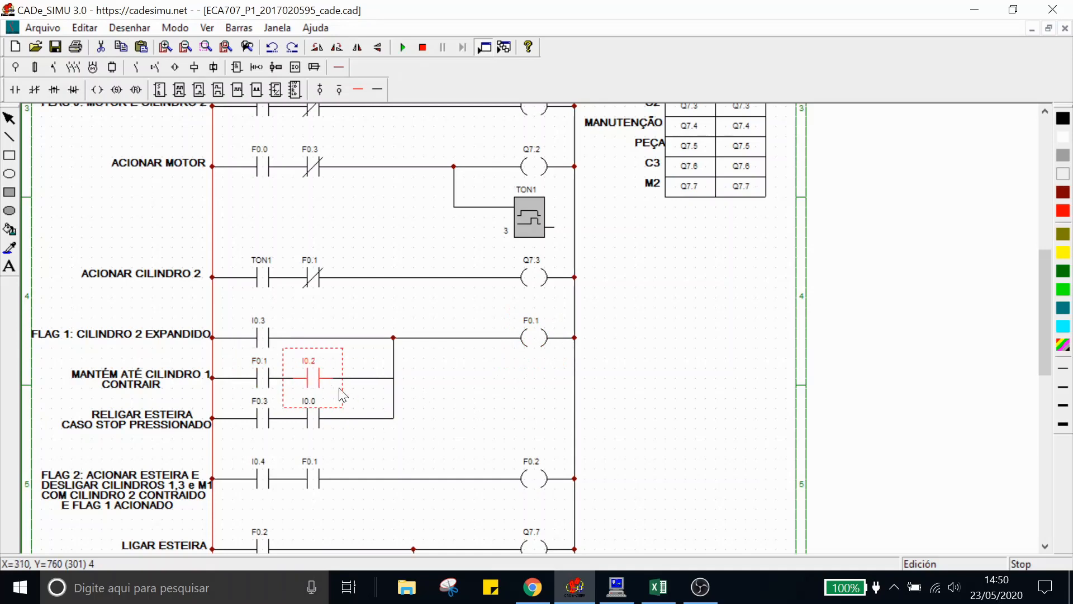
Examine how contacts I0.4 and F0.1 drive coil F0.2 on the FLAG 2 rung
scroll(446, 394, "down", 2)
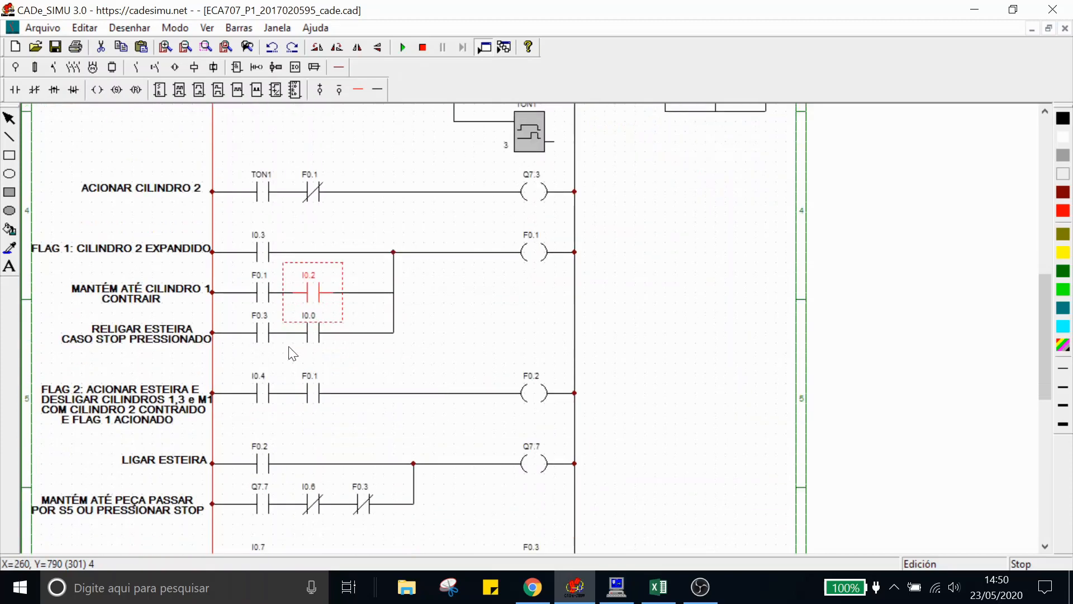
scroll(265, 296, "down", 1)
scroll(264, 304, "down", 1)
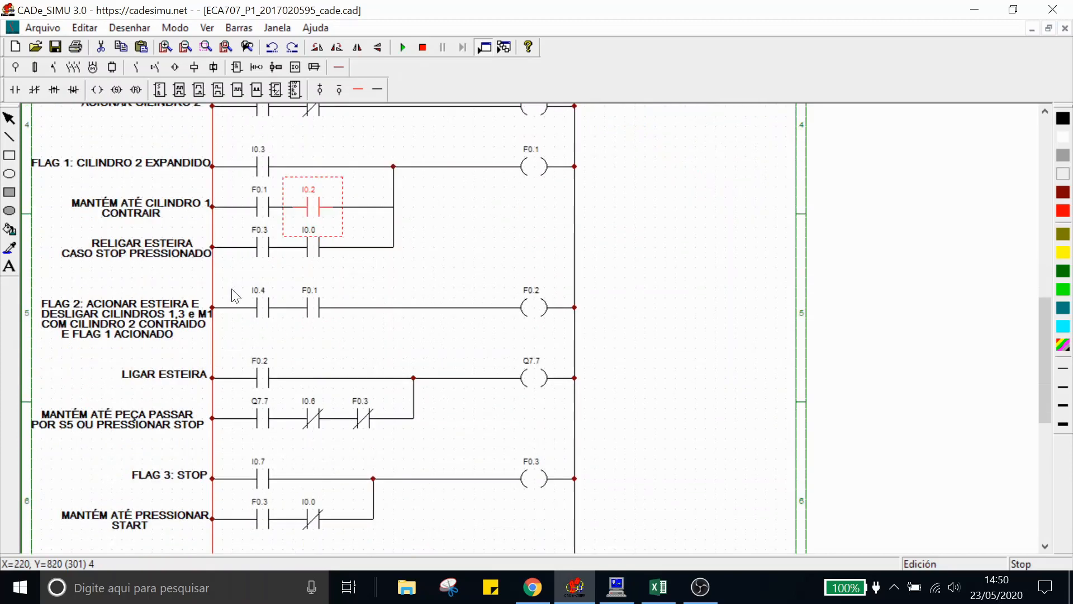
left_click(267, 310)
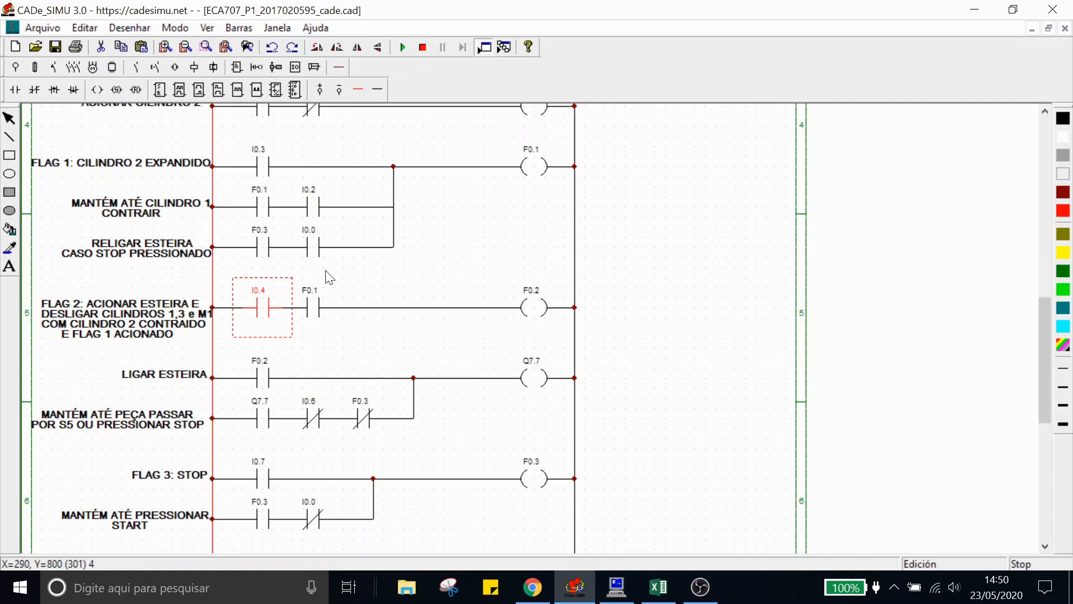
left_click(329, 311)
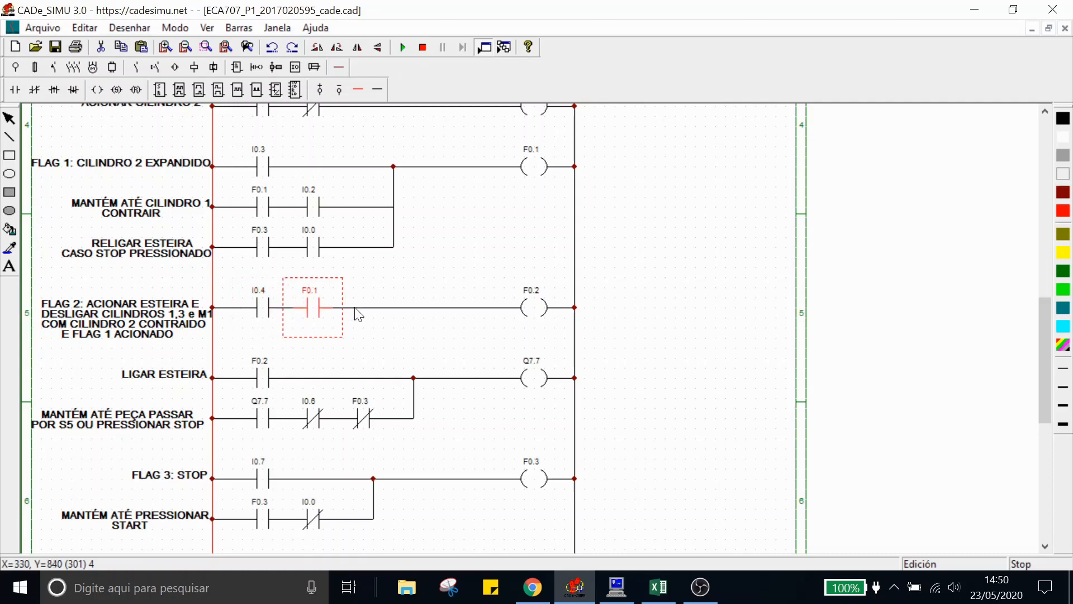
left_click(537, 302)
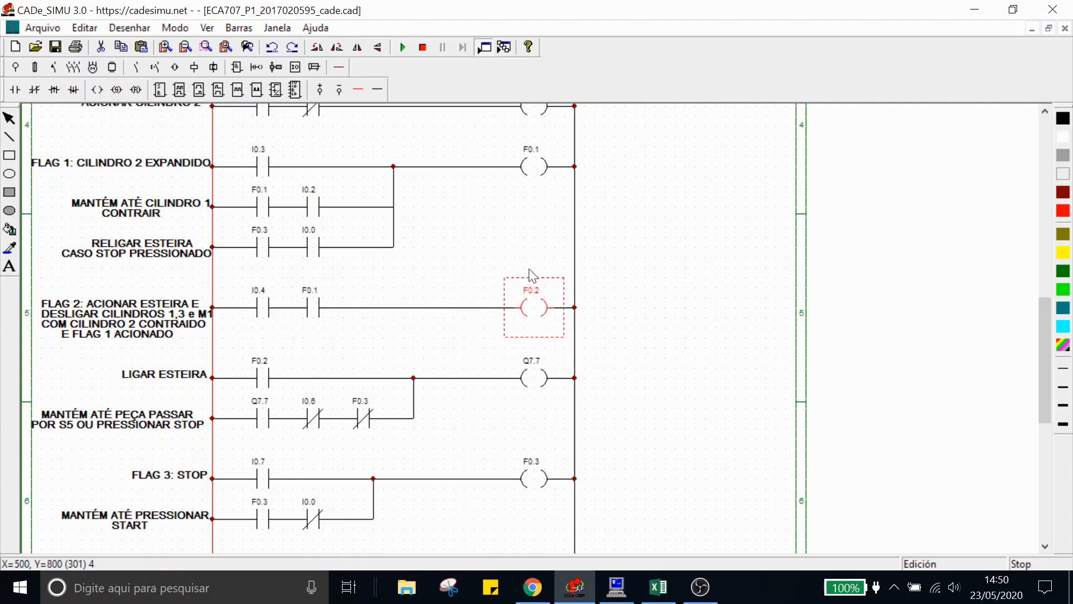
Trace the normally closed F0.2 contacts in the FLAG 0 rung and in the branch that holds cylinders 1 and 3
scroll(559, 299, "up", 3)
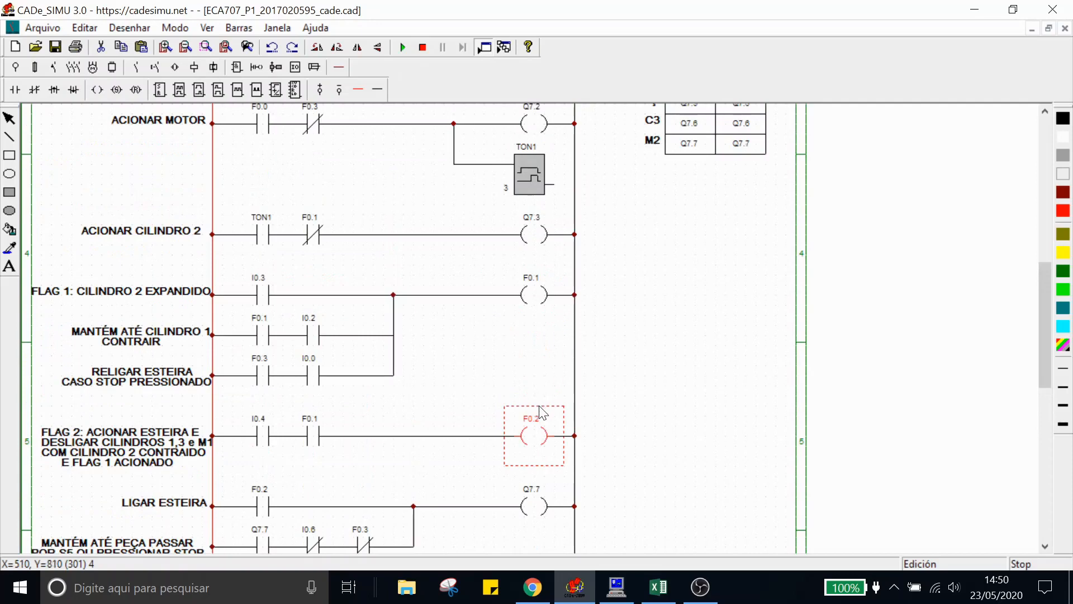
scroll(542, 405, "up", 2)
left_click(316, 190)
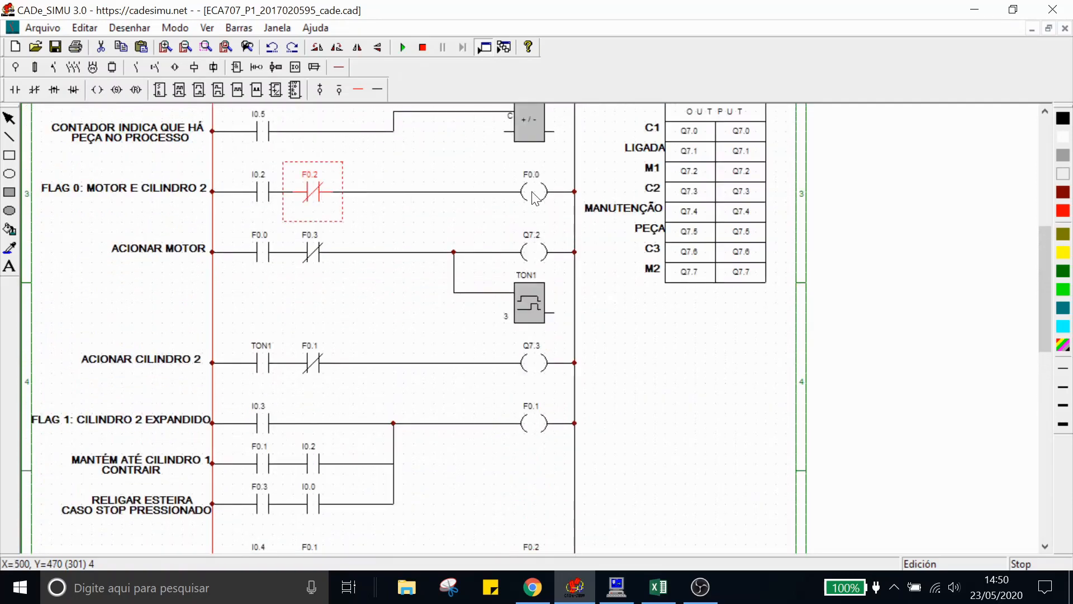
scroll(534, 196, "down", 3)
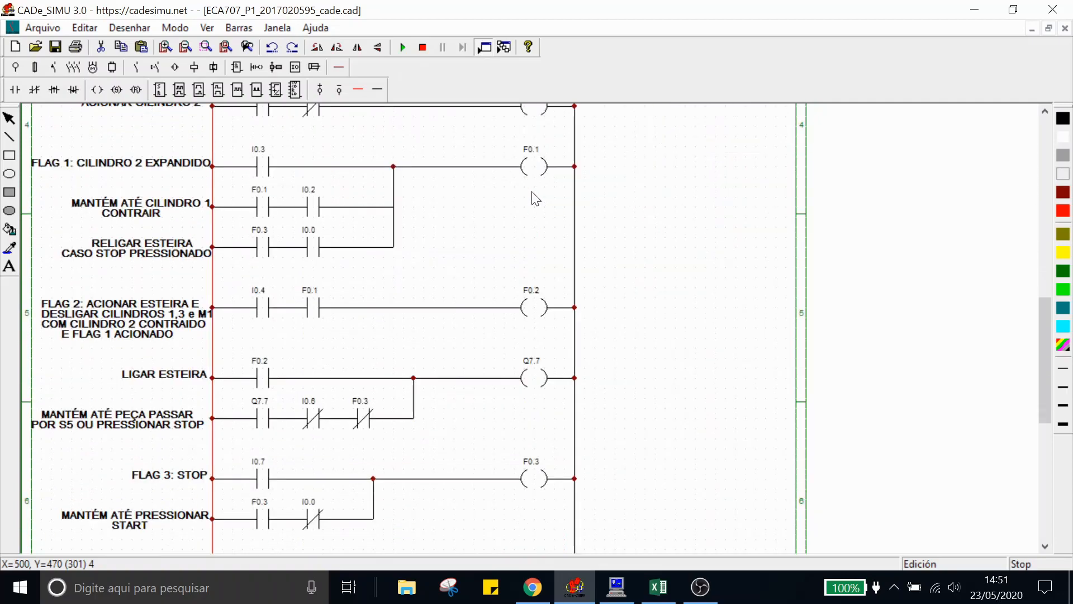
scroll(536, 309, "up", 5)
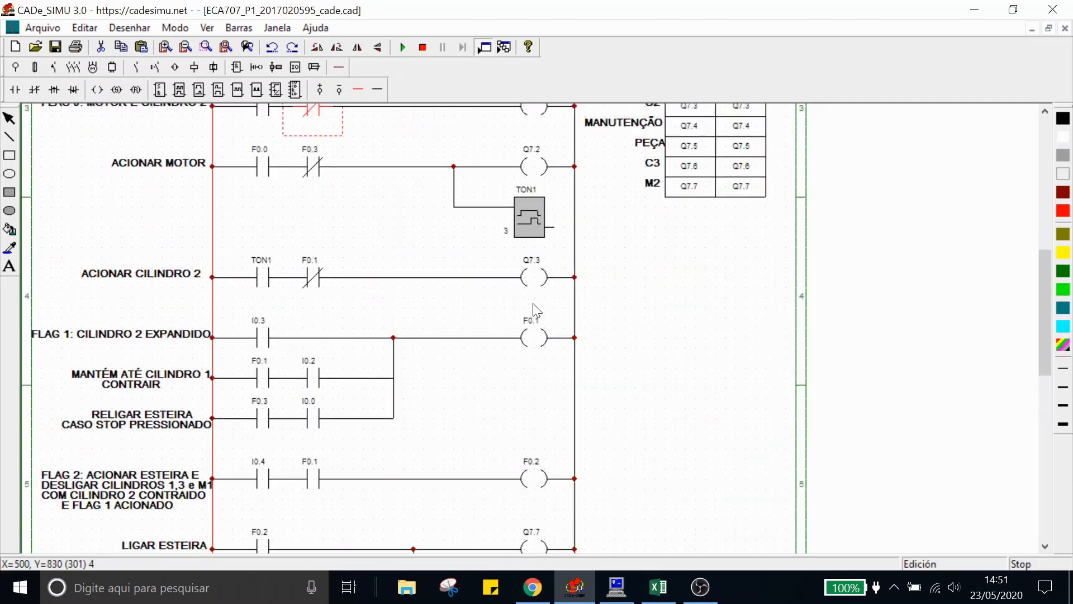
scroll(532, 308, "up", 1)
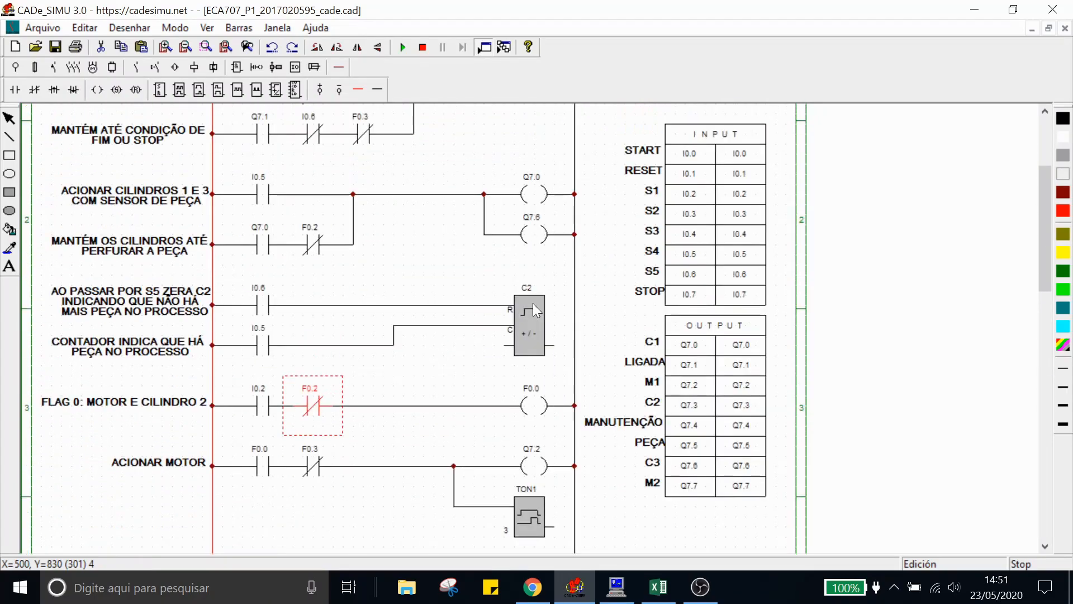
left_click(311, 239)
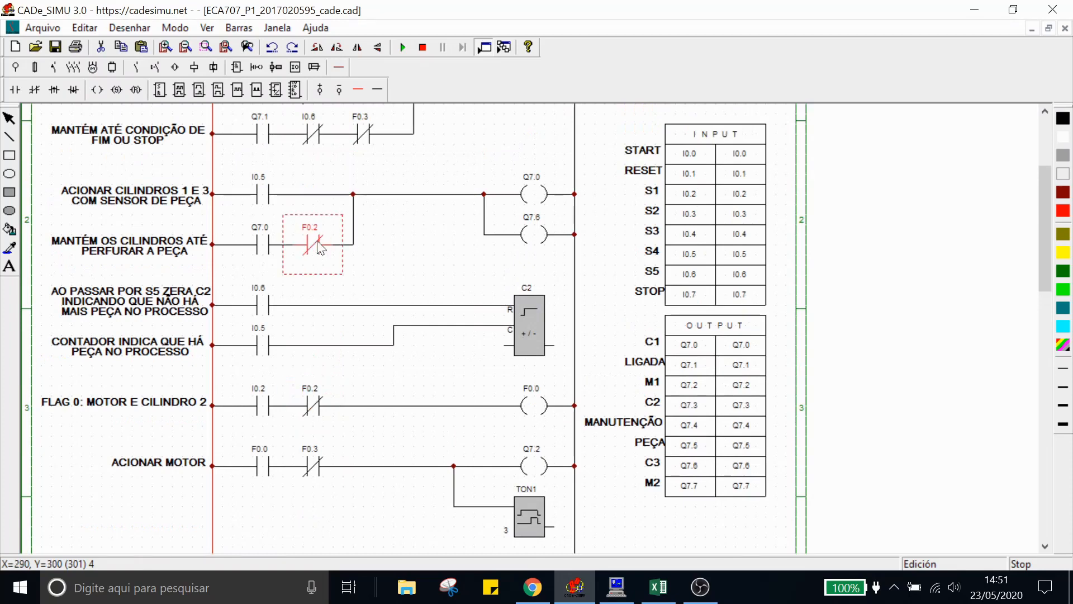
Examine the LIGAR ESTEIRA rung's F0.2 contact and Q7.7 coil, and the I0.6 contact in its holding branch
scroll(425, 288, "down", 4)
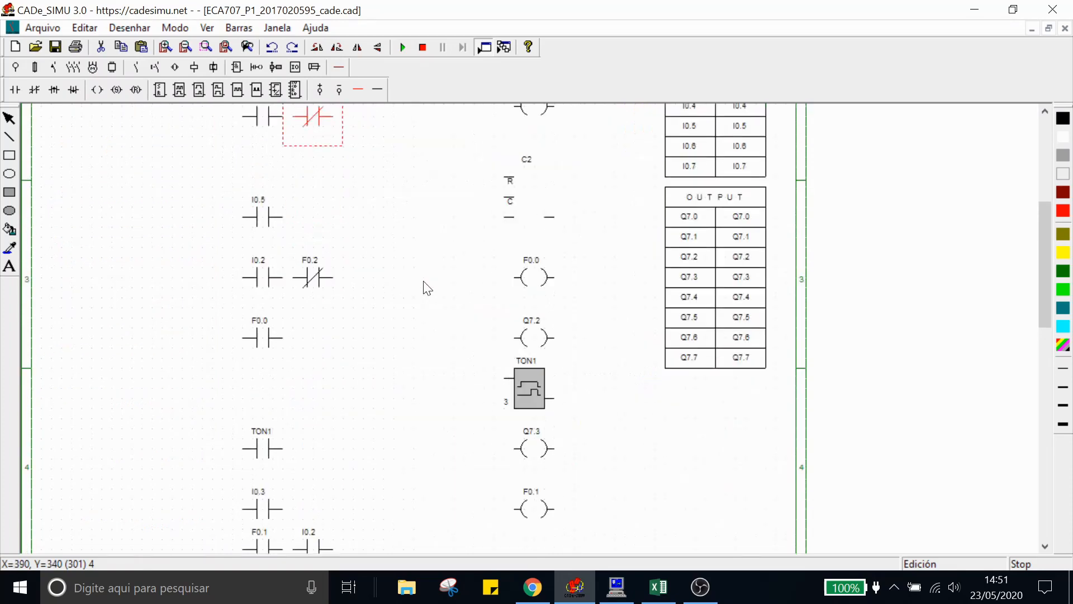
scroll(424, 287, "down", 5)
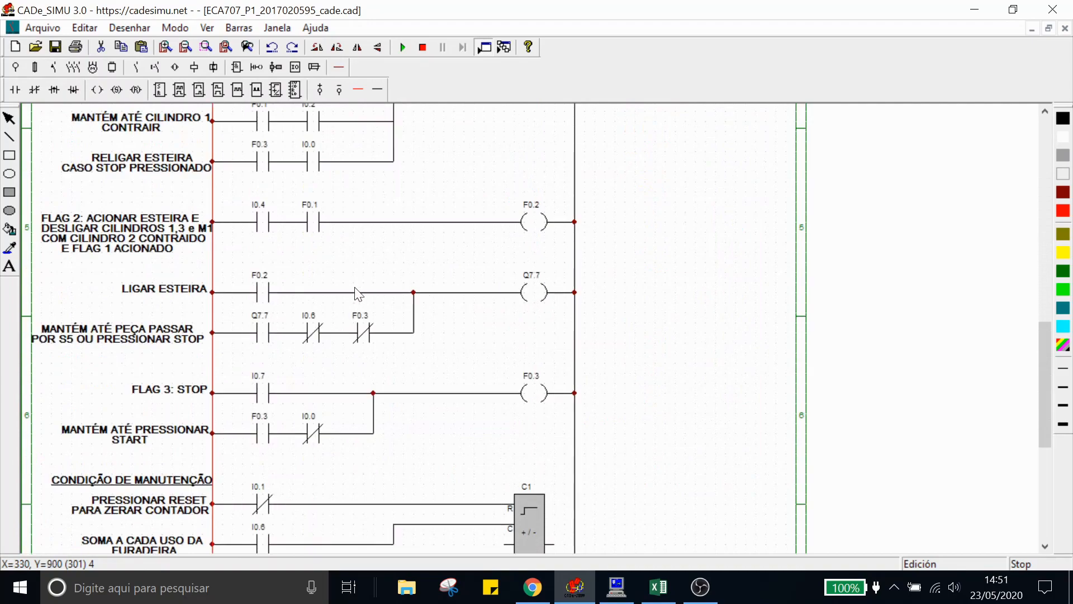
left_click(269, 293)
left_click(533, 292)
scroll(651, 320, "down", 1)
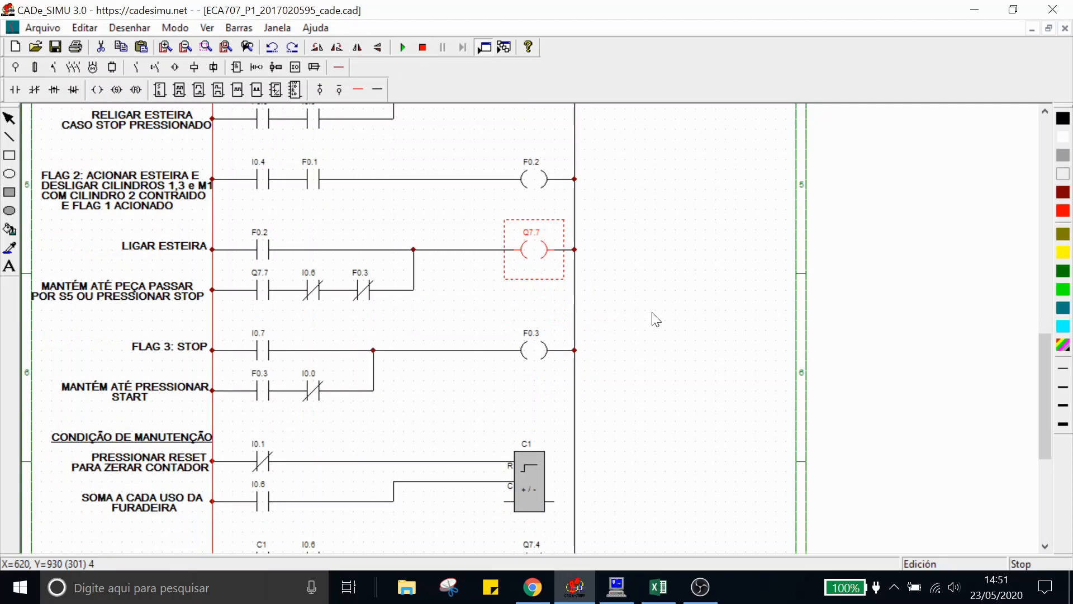
left_click(318, 283)
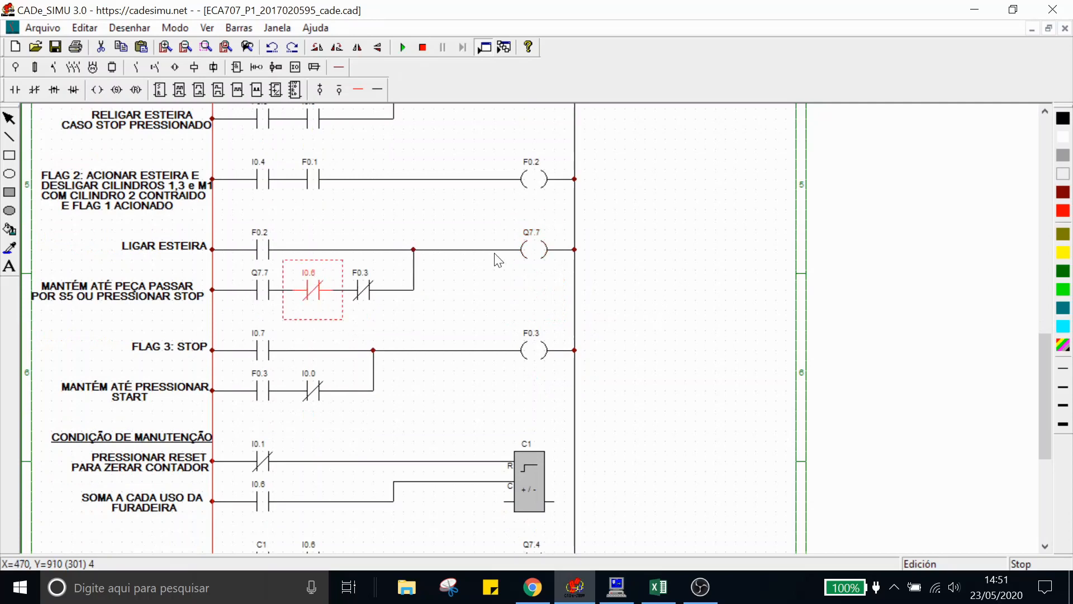
scroll(623, 300, "up", 1)
left_click(513, 334)
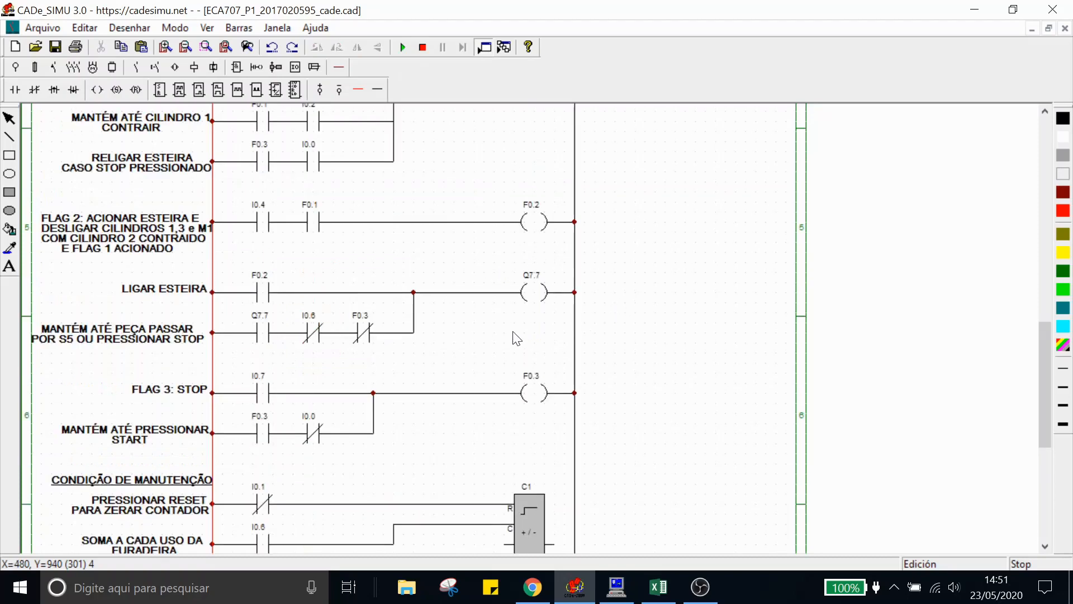
Examine how contact I0.7 drives coil F0.3 on the FLAG 3: STOP rung
scroll(300, 312, "down", 4)
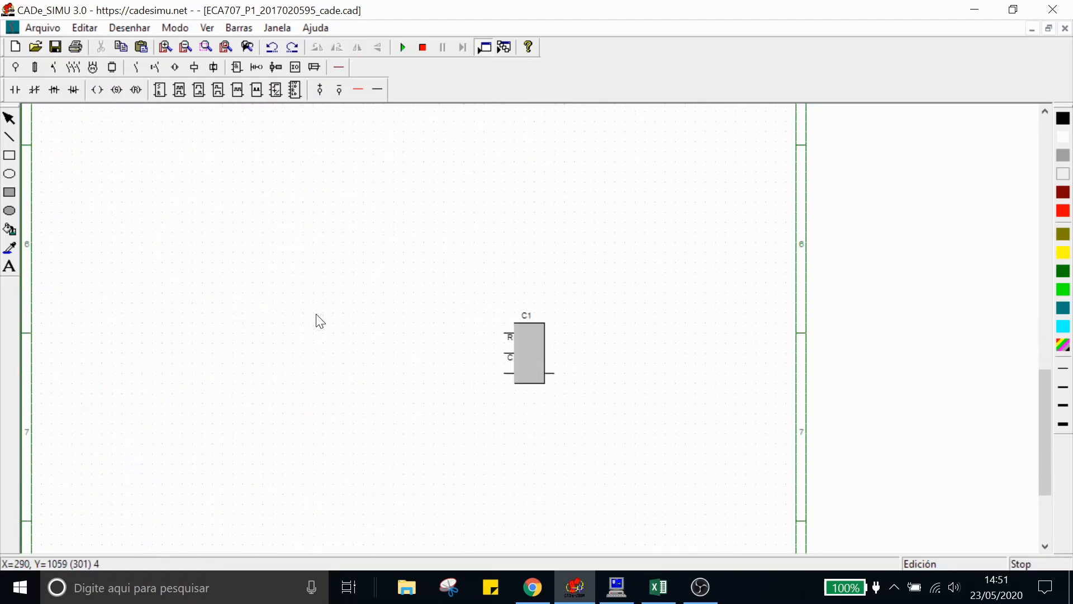
scroll(251, 237, "up", 1)
left_click(268, 260)
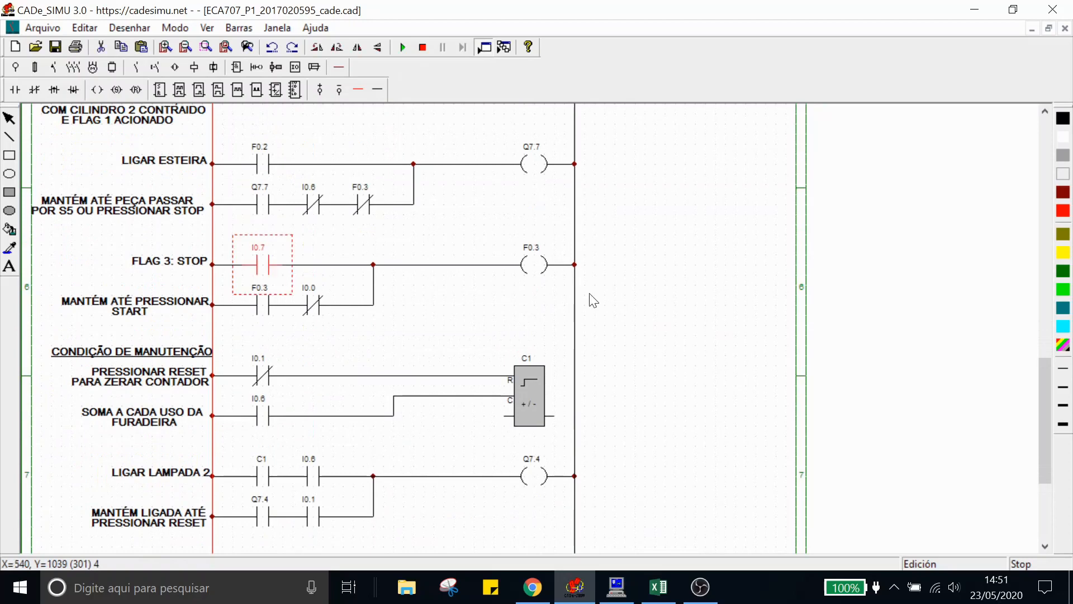
left_click(536, 265)
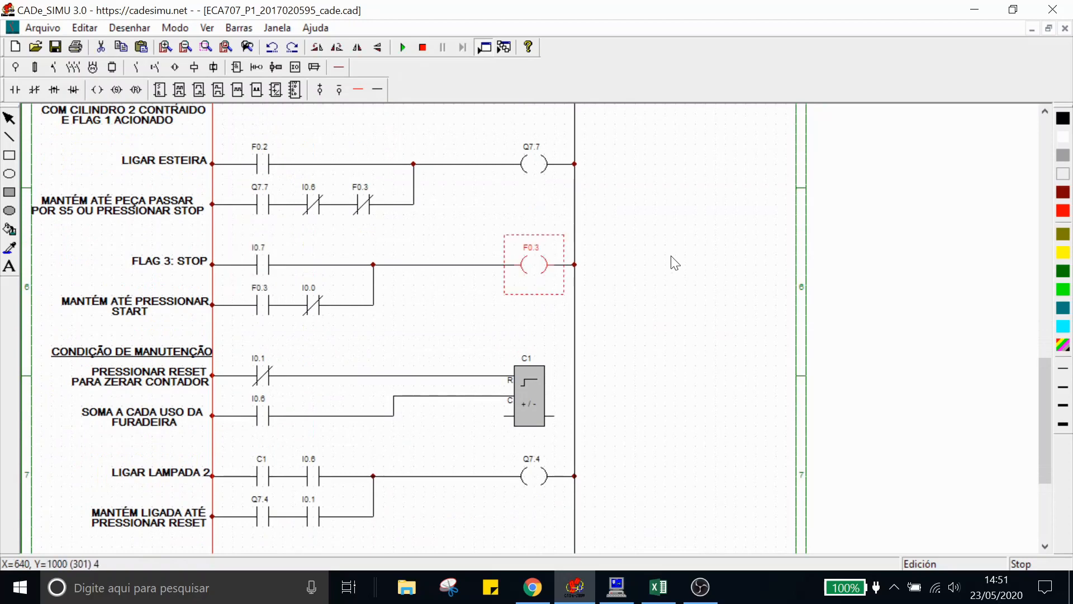
scroll(673, 268, "up", 2)
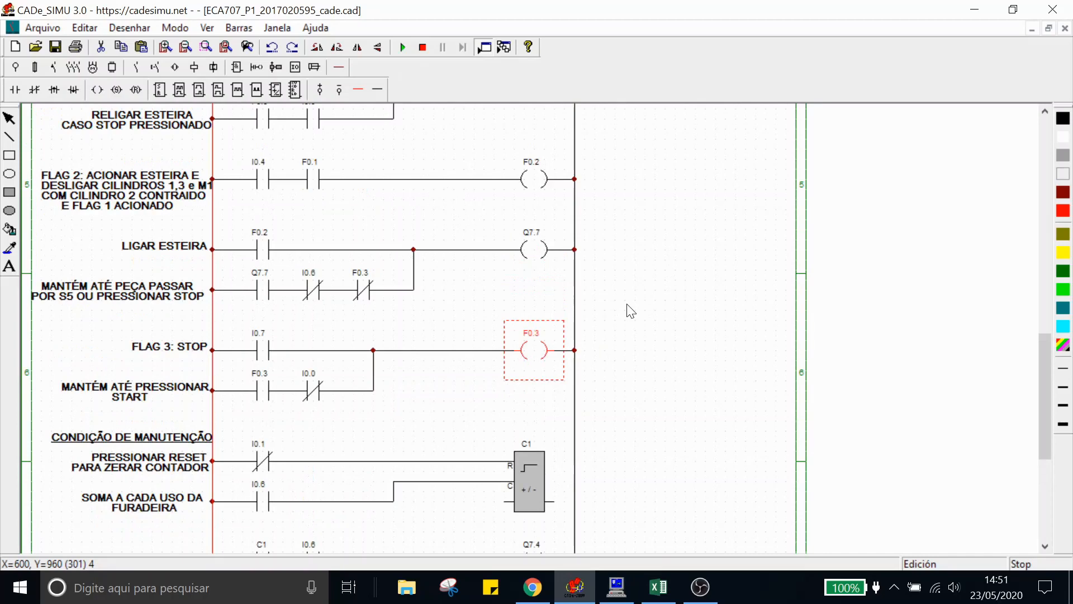
Examine counter C1 and its I0.6 counting contact in the CONDIÇÃO DE MANUTENÇÃO section
scroll(630, 311, "down", 5)
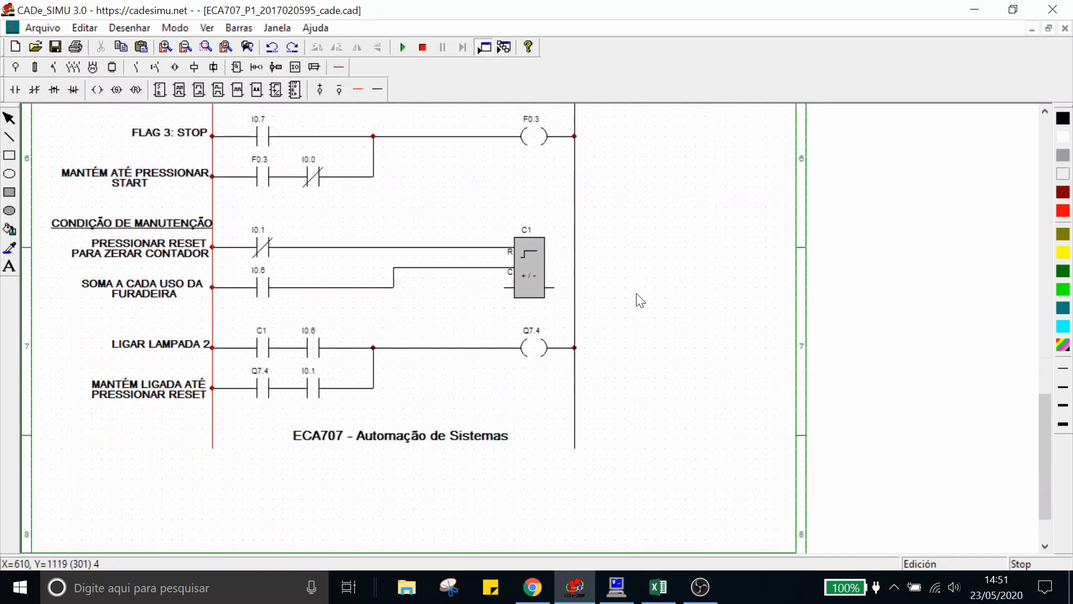
left_click(529, 267)
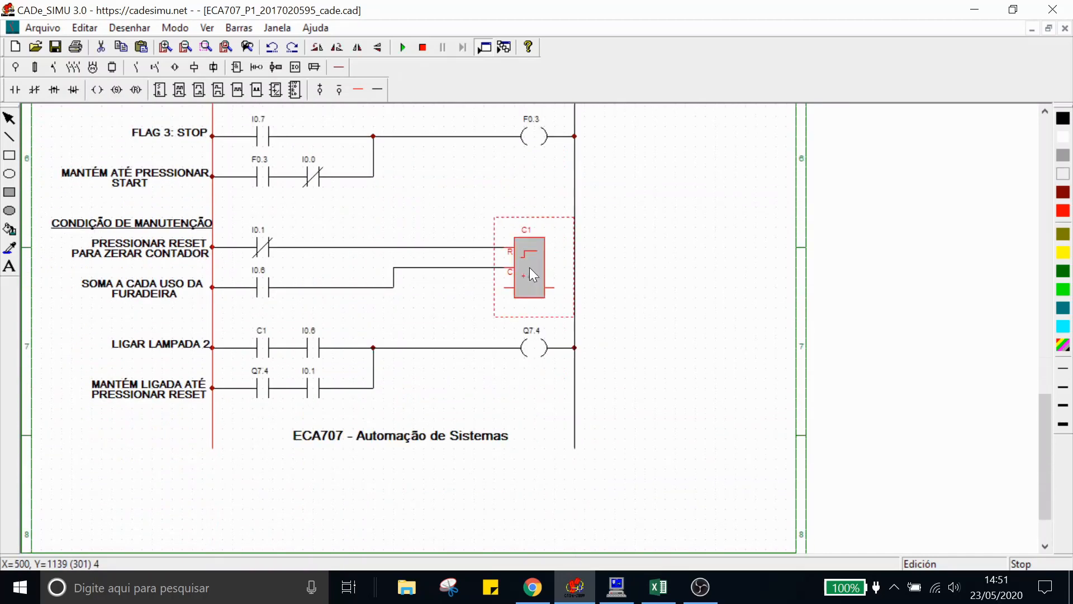
left_click(648, 293)
left_click(271, 289)
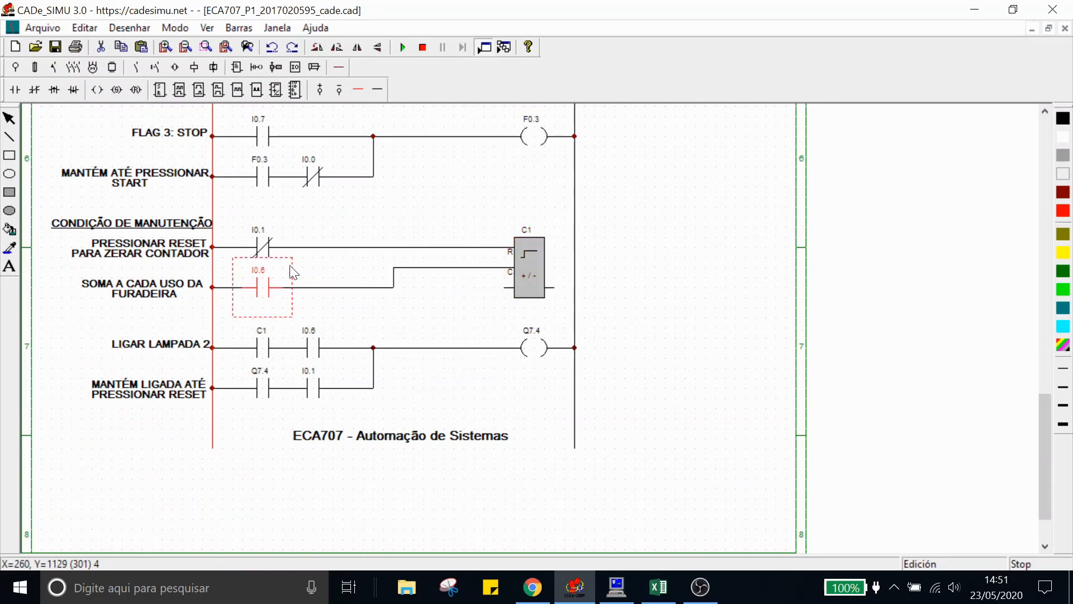
left_click(520, 269)
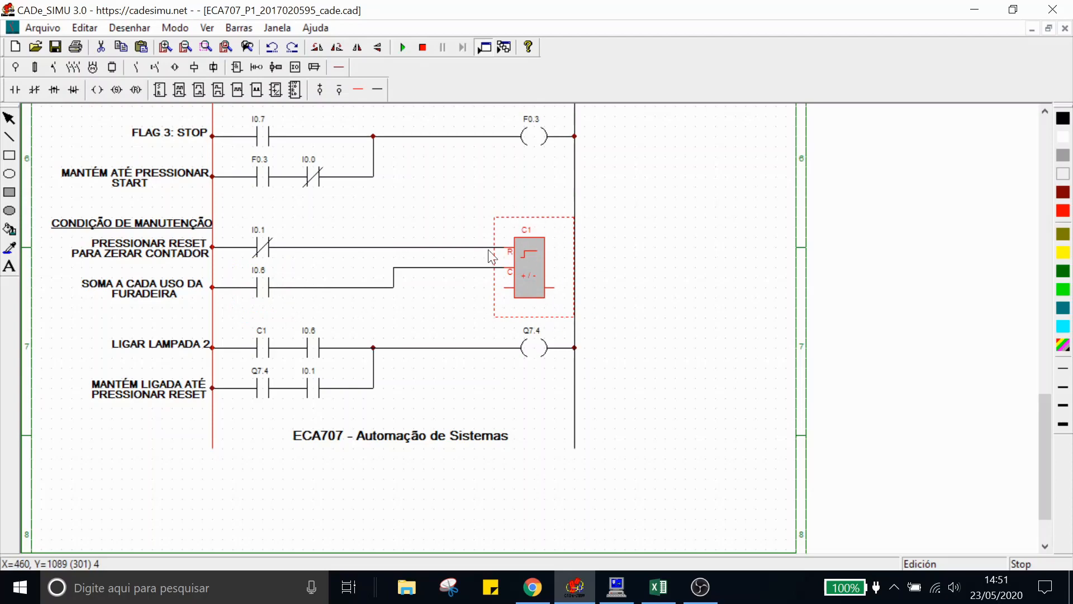
left_click(653, 273)
Examine coil Q7.4 on the LIGAR LAMPADA 2 rung and the I0.1 contact that resets counter C1
left_click(534, 347)
left_click(646, 308)
scroll(646, 378, "up", 3)
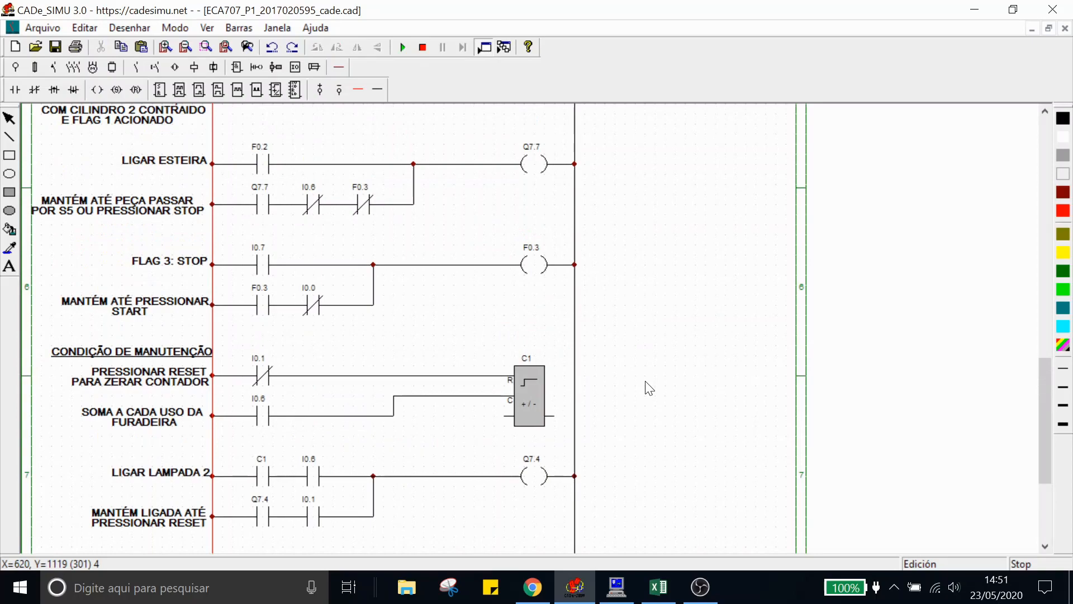
scroll(649, 402, "up", 3)
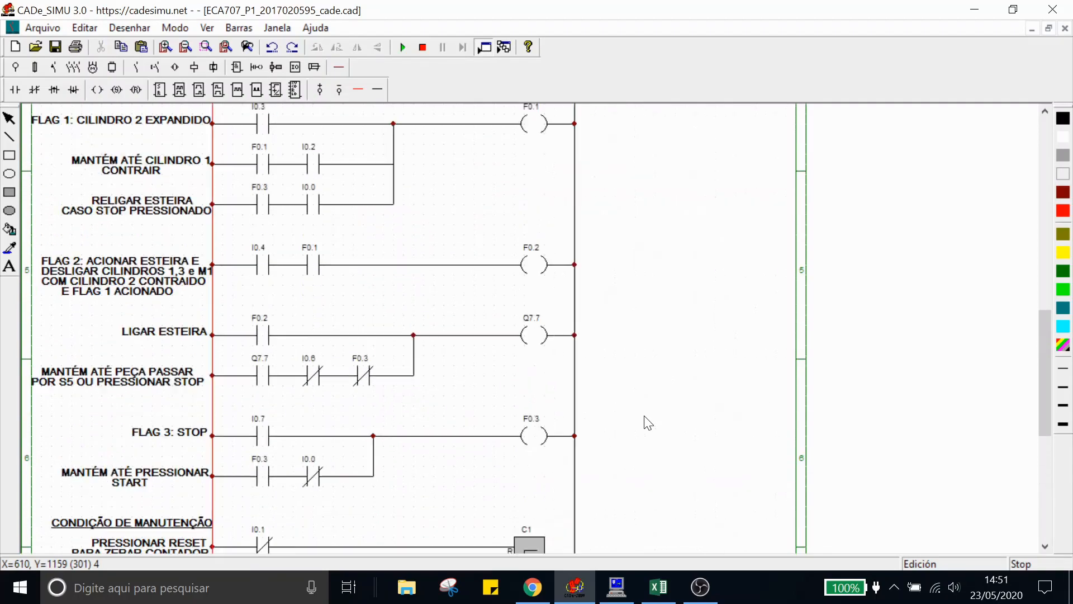
scroll(647, 422, "down", 4)
left_click(266, 331)
left_click(678, 342)
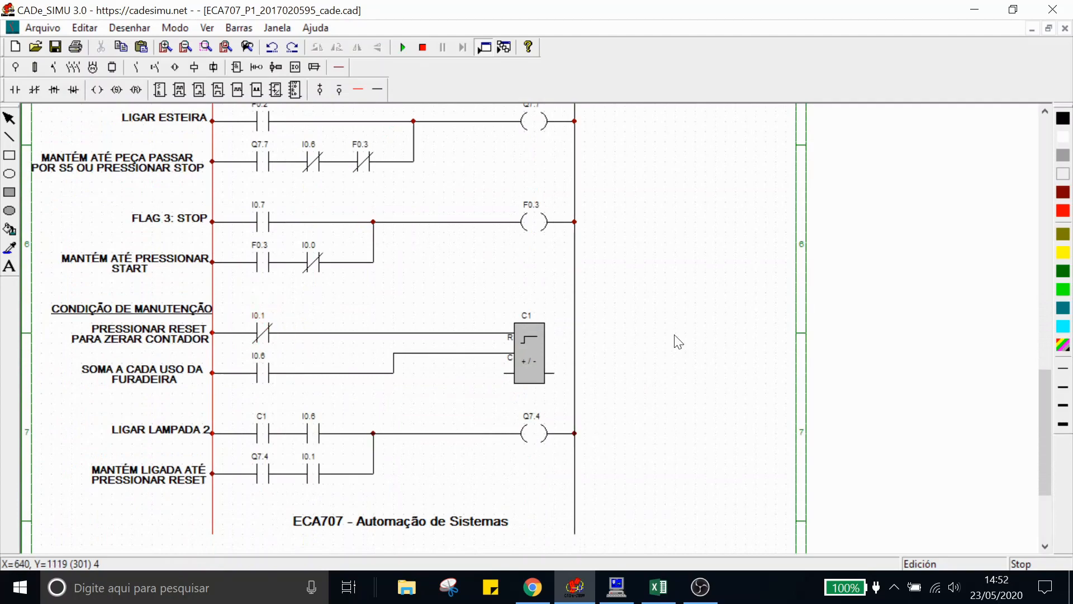
Switch to PC_SIMU and examine cylinders C1, C3 and C2, the PEÇA workpiece dispenser and sensor S4 in the drilling machine scene
key("alt+Tab")
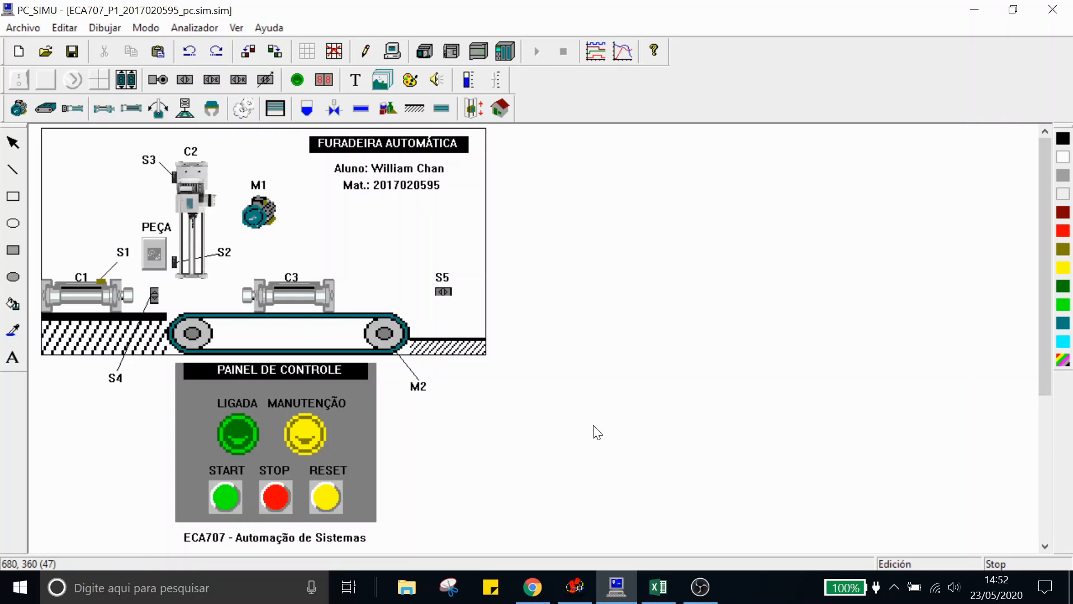
left_click(101, 296)
left_click(271, 299)
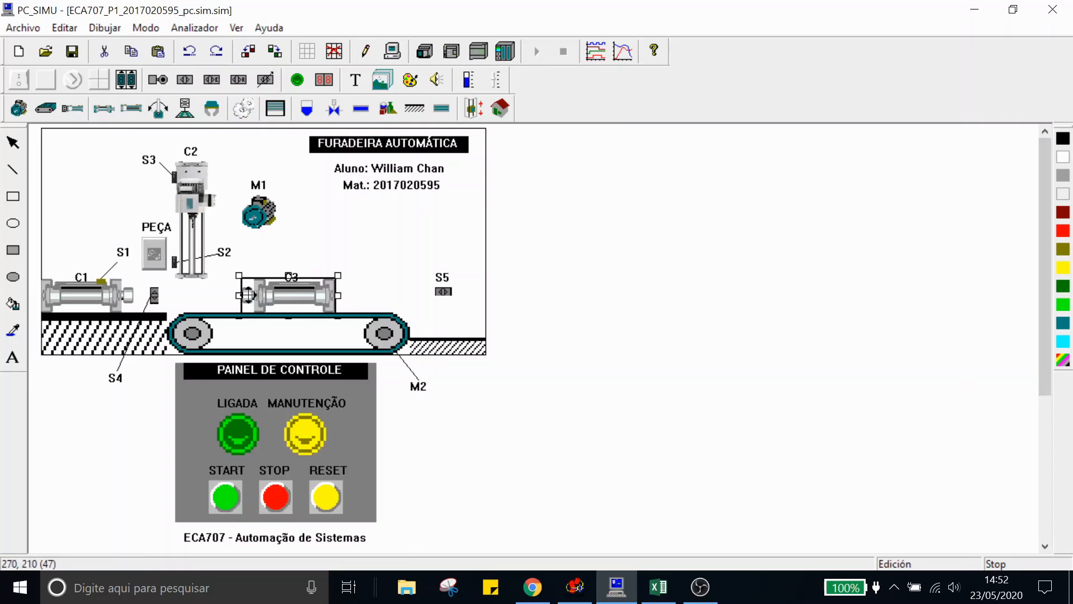
left_click(190, 190)
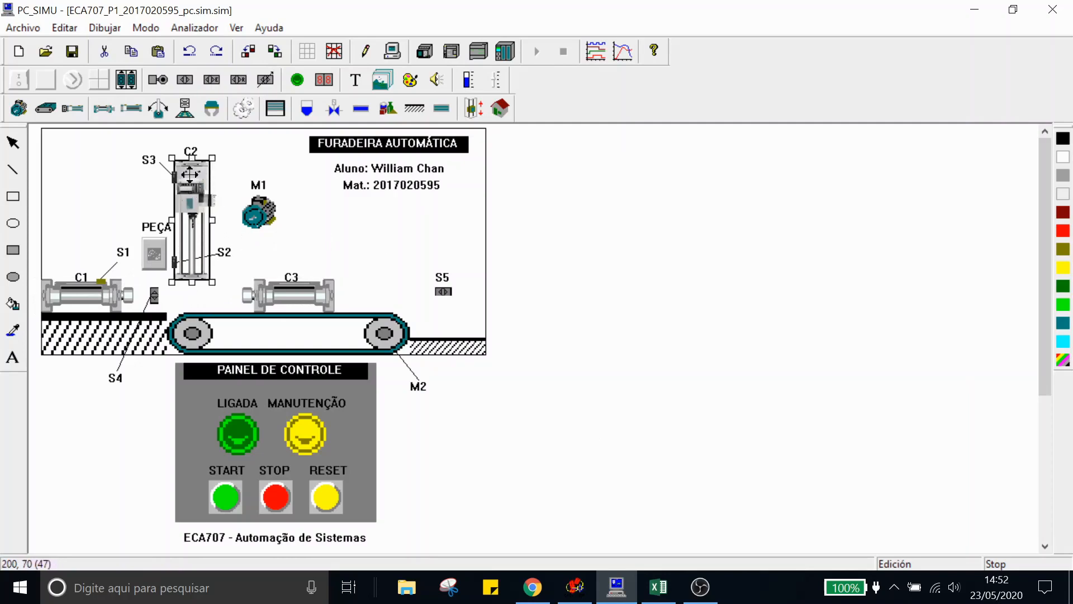
left_click(152, 246)
left_click(154, 251)
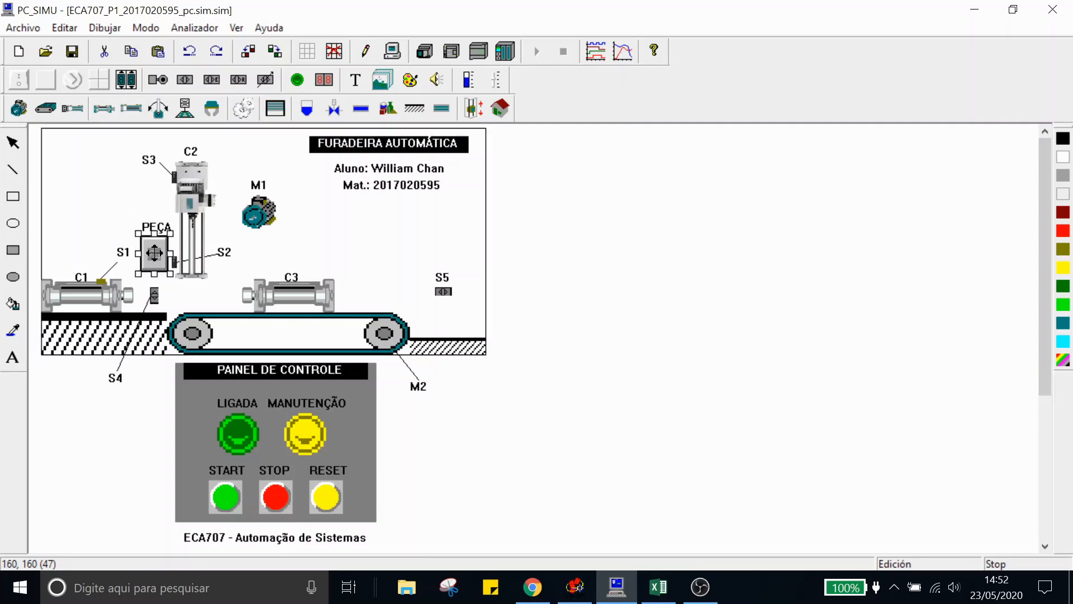
left_click(148, 395)
left_click(157, 298)
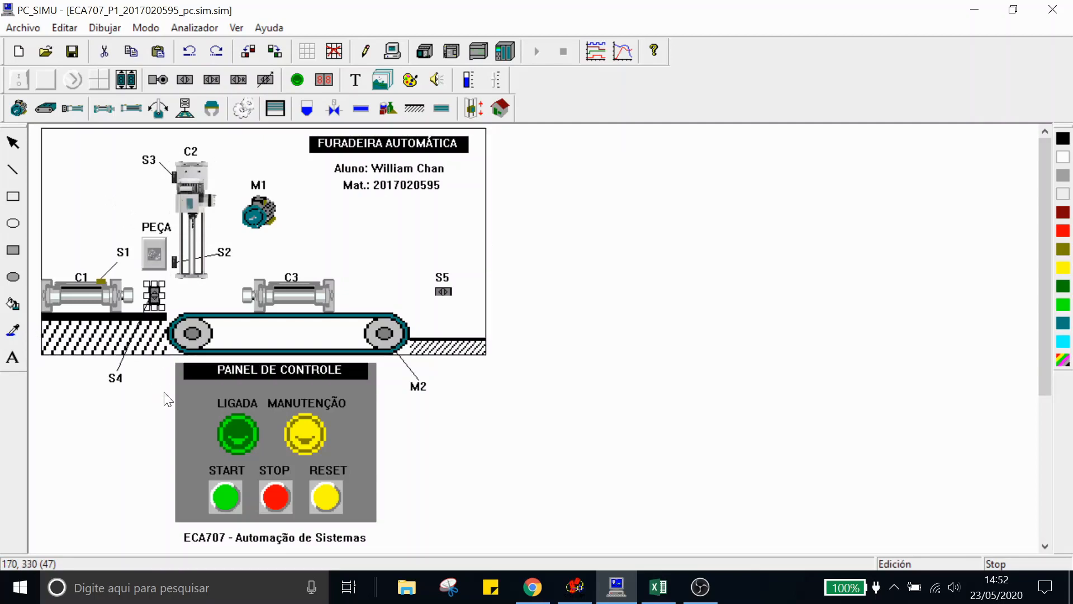
left_click(148, 425)
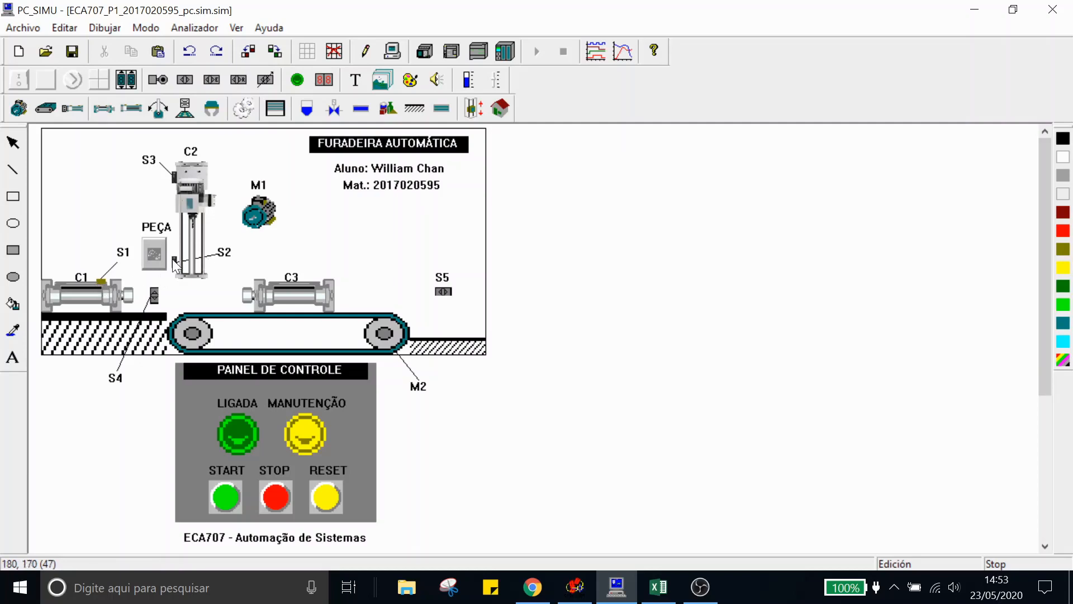
Examine drill motor M1, the conveyor driven by M2 and sensor S5 at the conveyor's exit
left_click(258, 211)
left_click(478, 317)
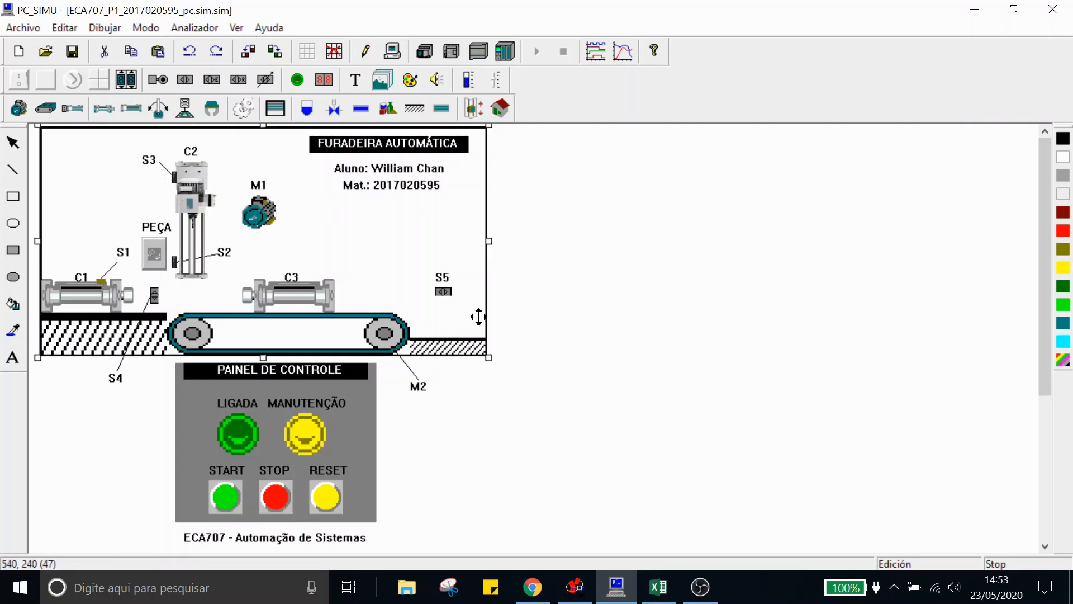
left_click(509, 336)
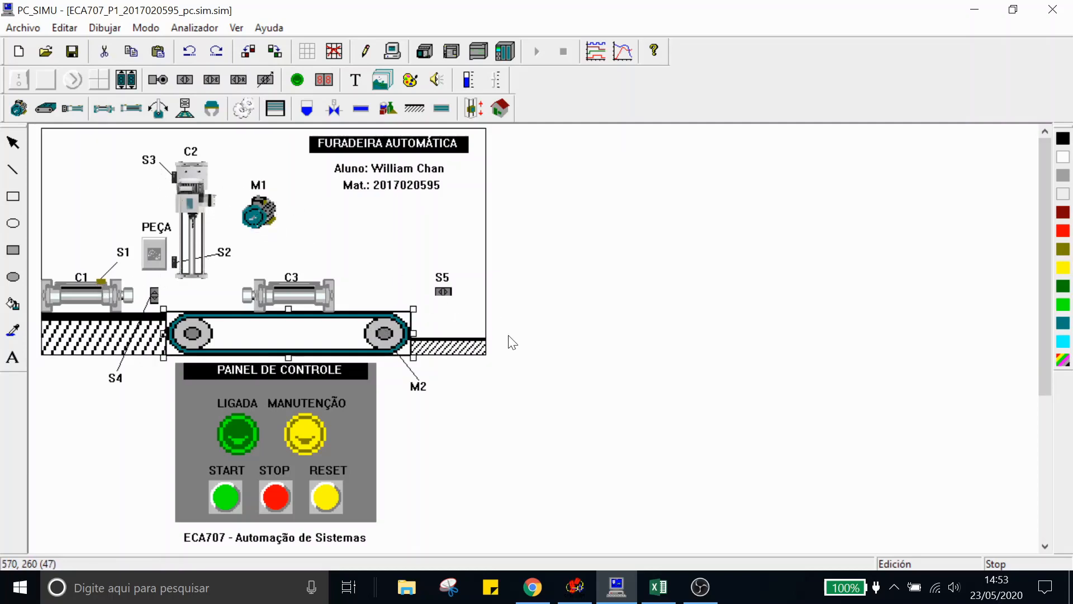
left_click(449, 291)
left_click(579, 347)
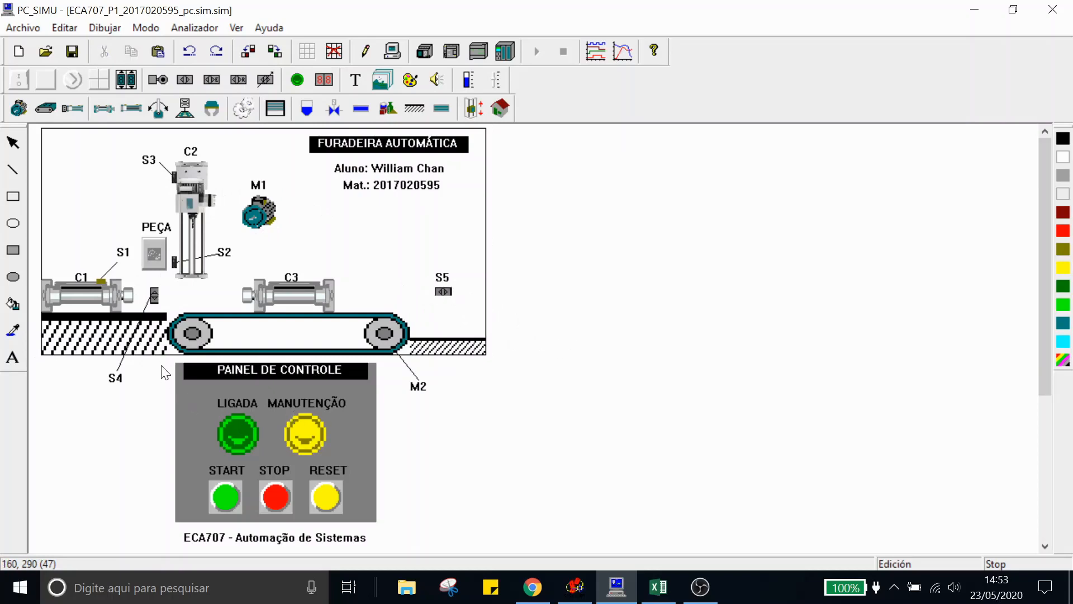
Examine the PAINEL DE CONTROLE lamps and its START, STOP and RESET buttons
left_click(242, 444)
left_click(459, 464)
left_click(234, 492)
left_click(274, 492)
left_click(323, 492)
left_click(593, 430)
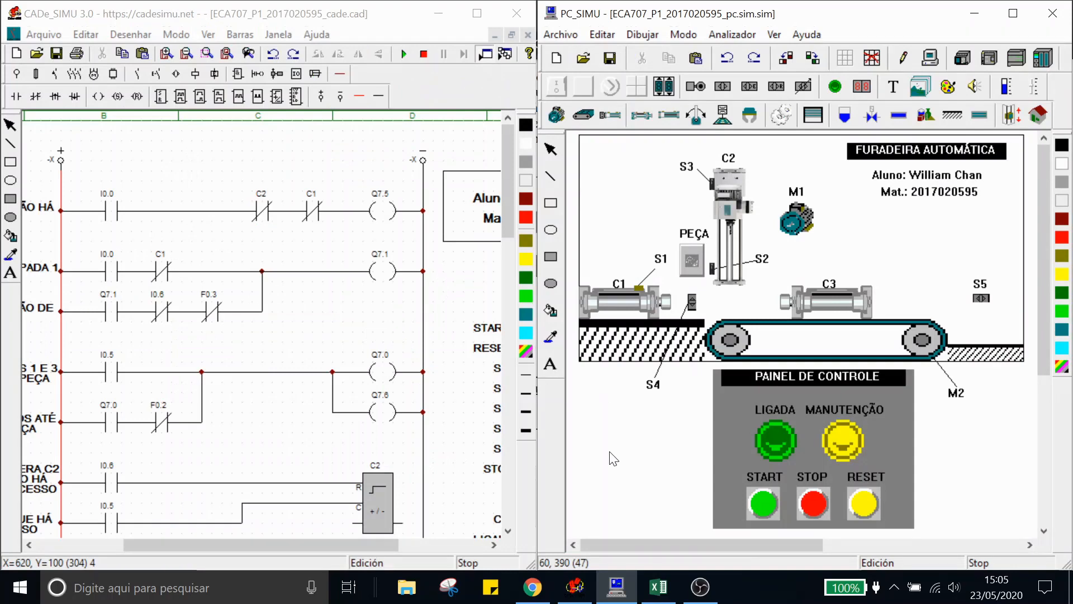
Run the simulation in both CADe_SIMU and PC_SIMU, and start the first drilling cycle
left_click(404, 53)
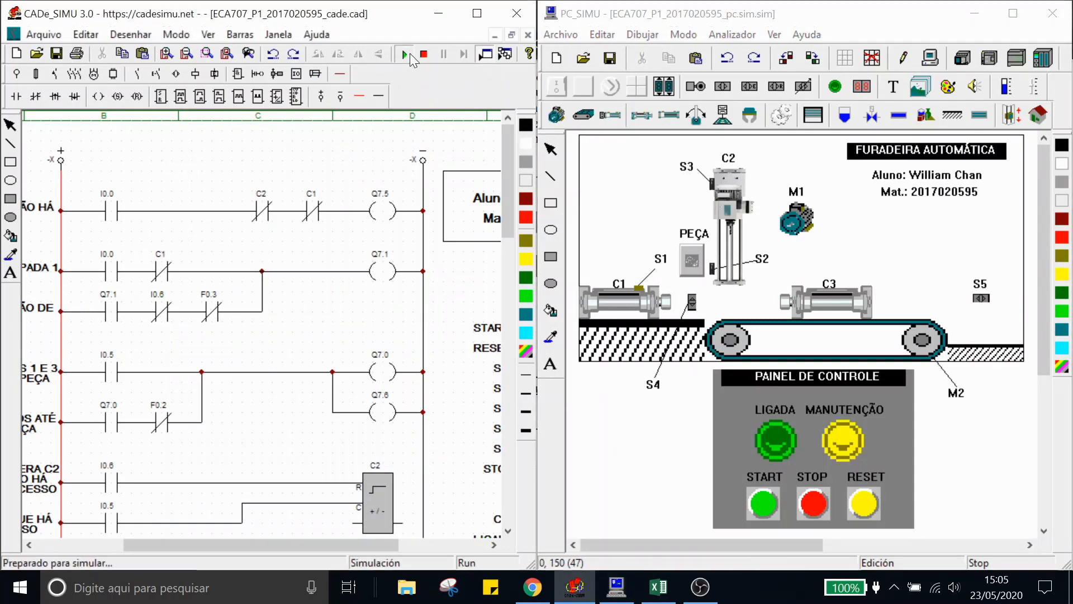
left_click(930, 58)
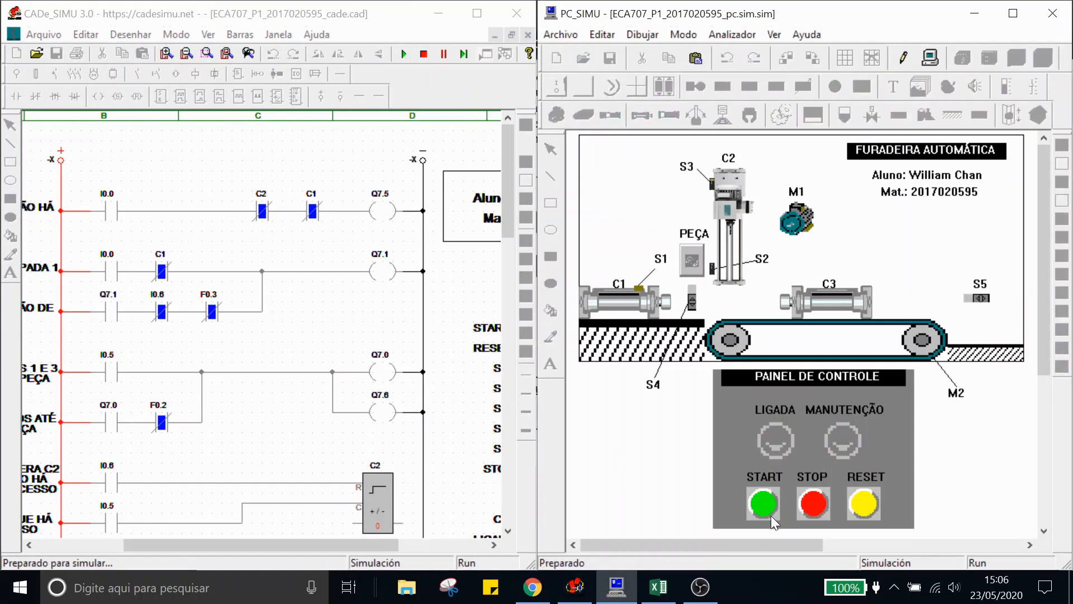
left_click(766, 498)
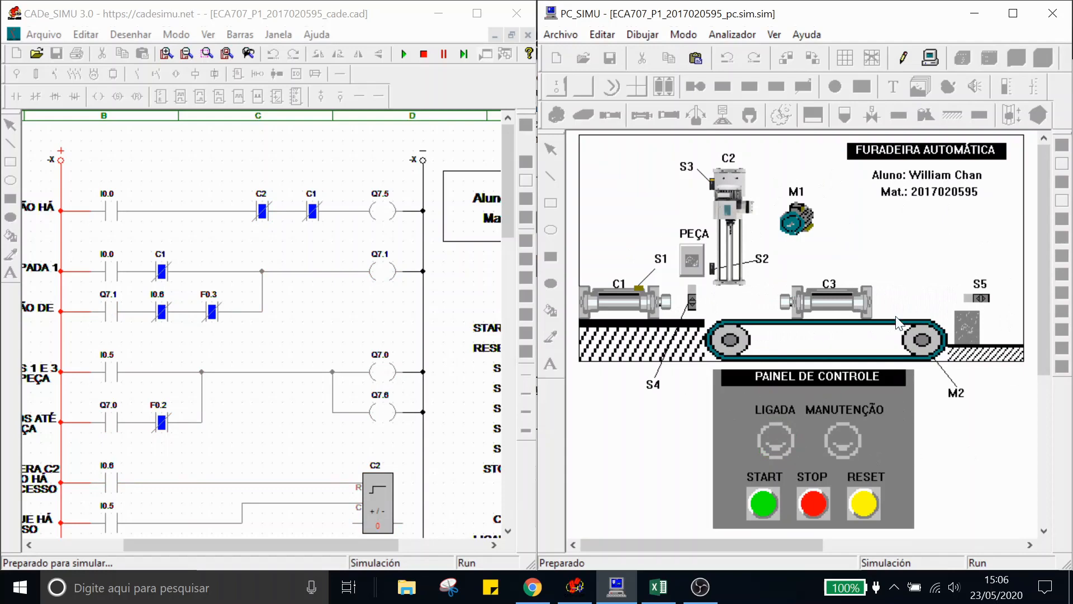
Start a second drilling cycle and try issuing START again while the workpiece is still in process
left_click(764, 505)
left_click(691, 246)
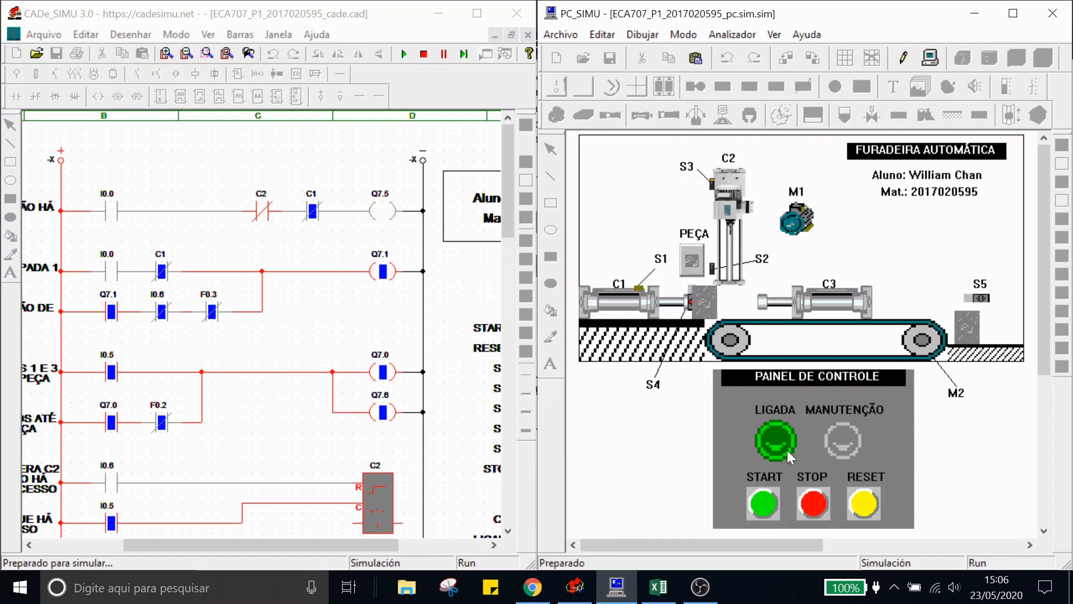
left_click(764, 508)
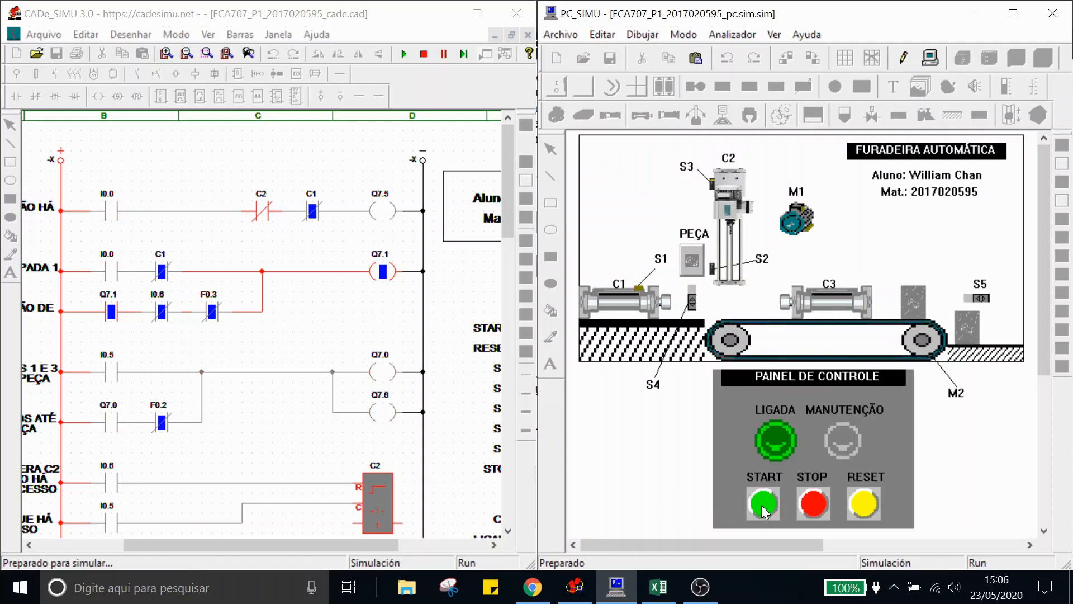
left_click(847, 497)
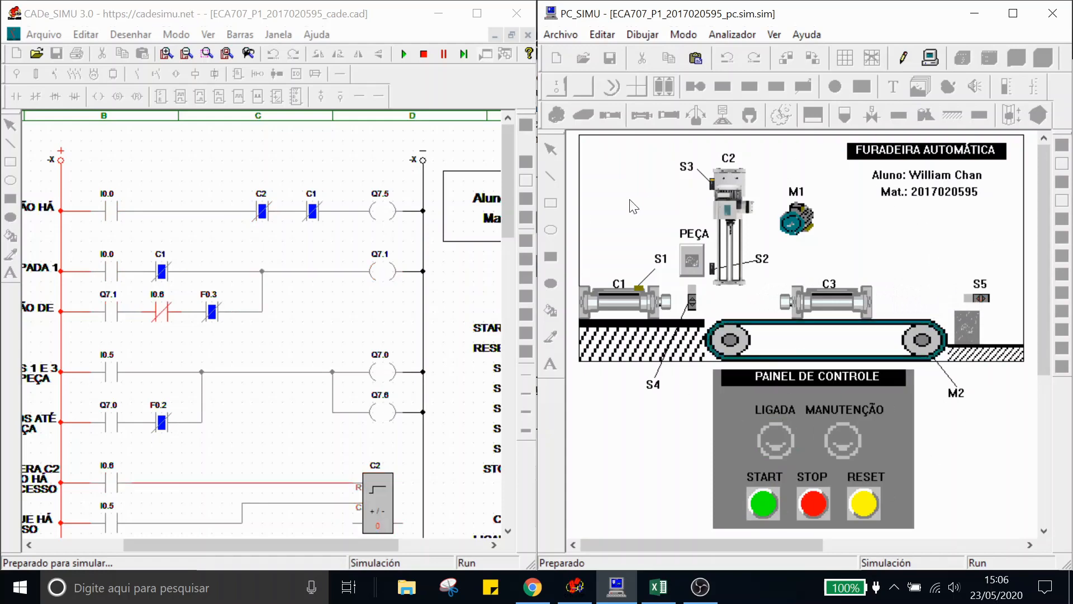
Run a third drilling cycle, interrupting it with STOP at the clamping stage and on the conveyor, and resuming with START each time
left_click(764, 505)
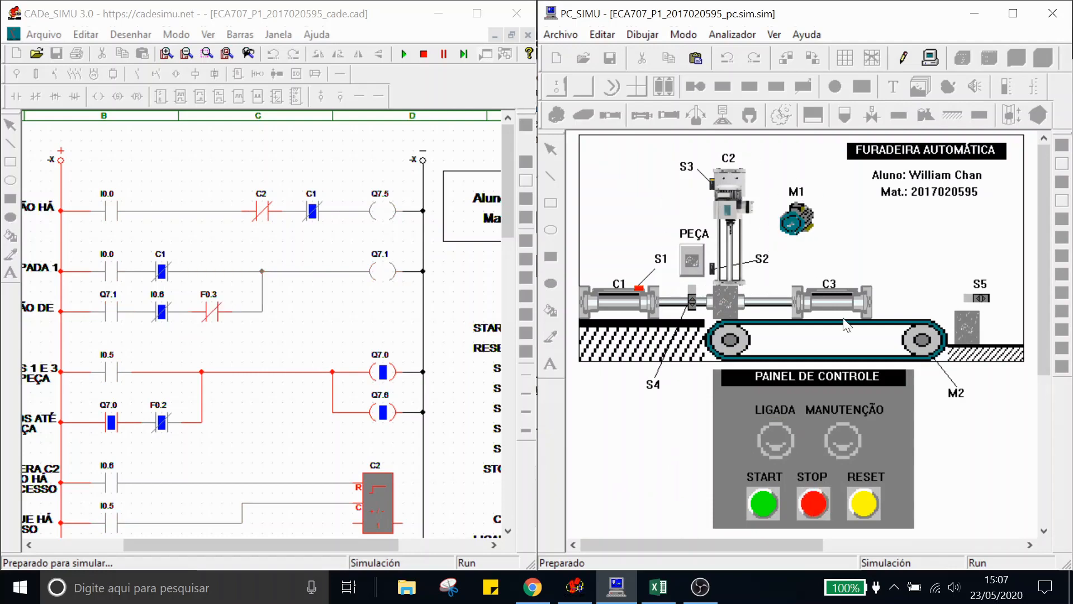
left_click(767, 503)
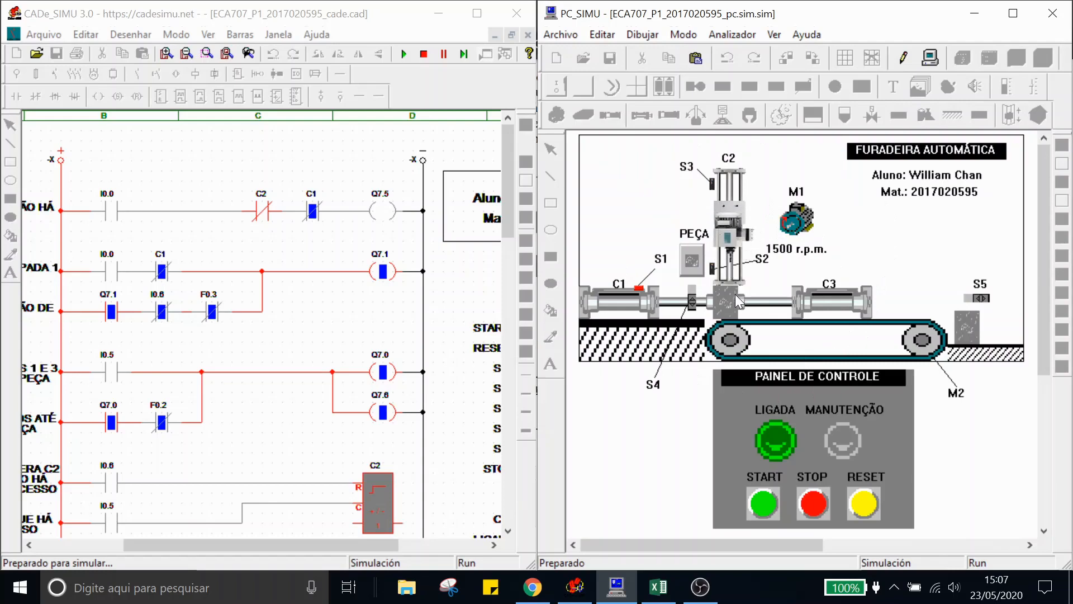
left_click(820, 509)
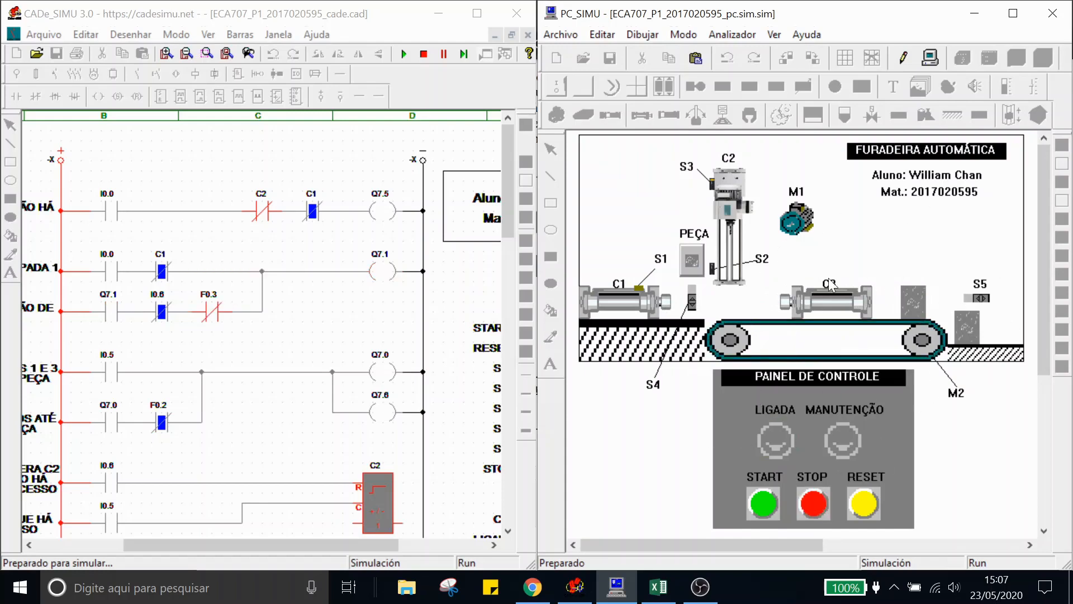
left_click(765, 504)
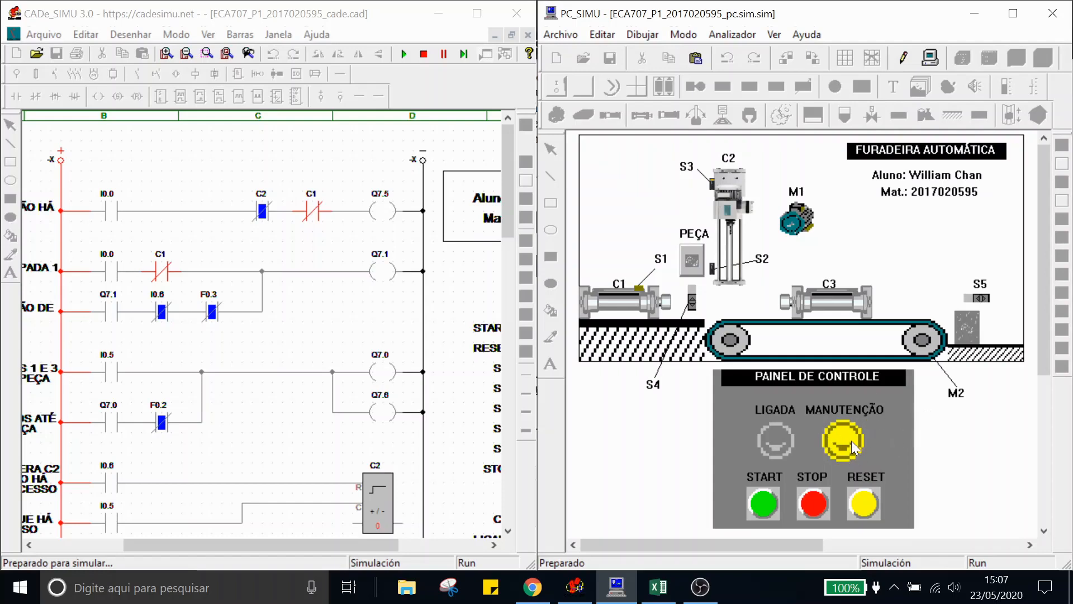
Try to start the machine in the maintenance condition, reset that condition with RESET, and start a new drilling cycle
left_click(770, 498)
left_click(767, 507)
left_click(855, 504)
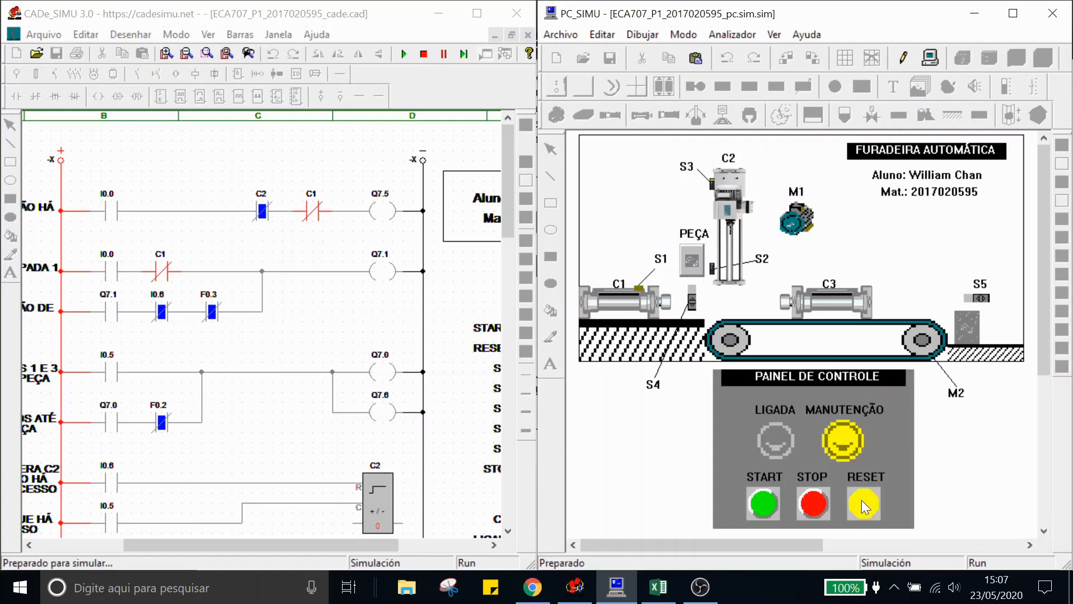
left_click(764, 502)
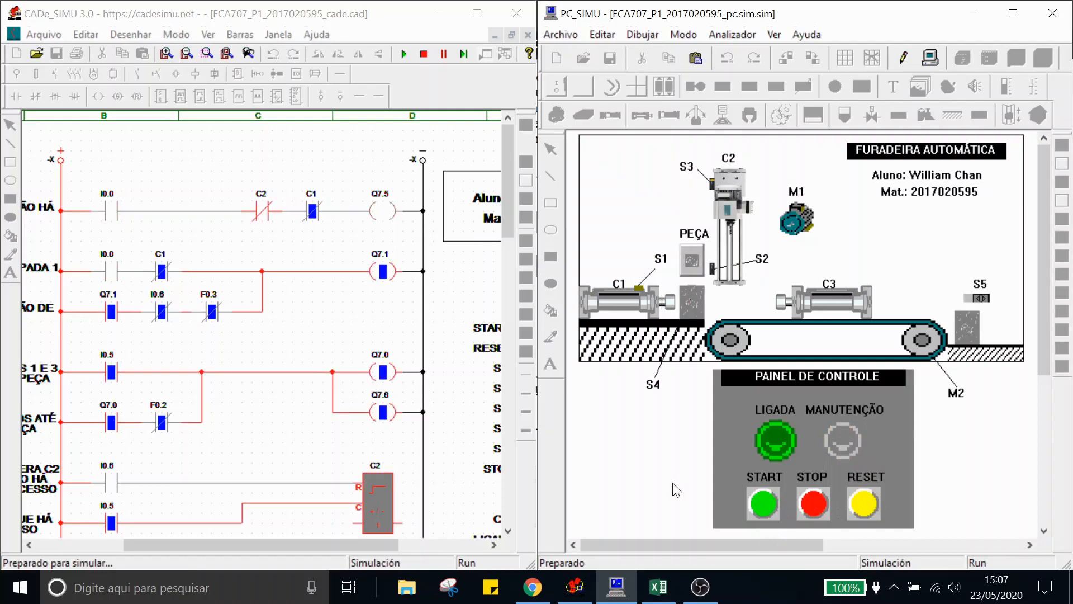